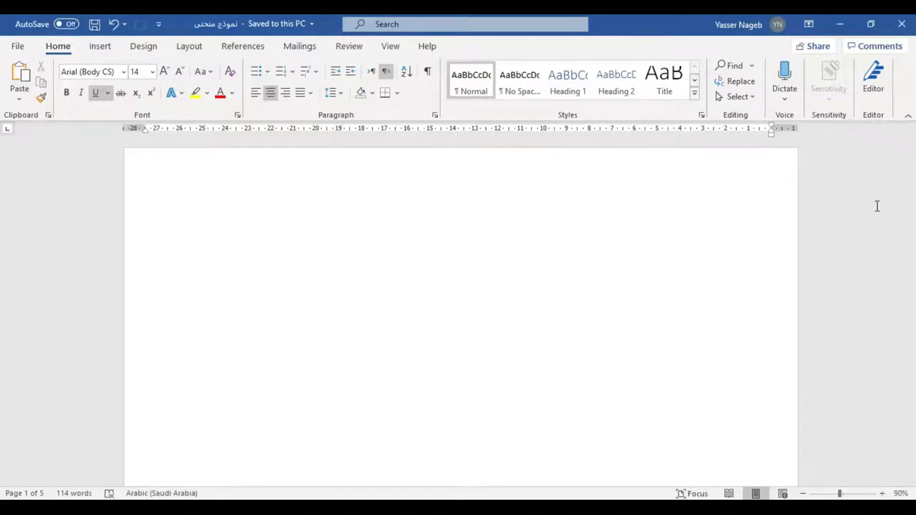
- Switch the ribbon to the Insert tab's commands
click(93, 49)
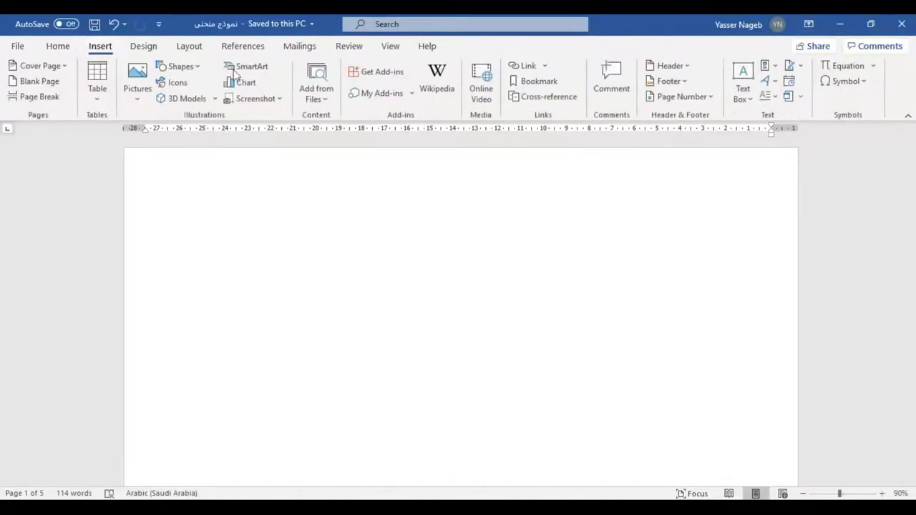
click(245, 84)
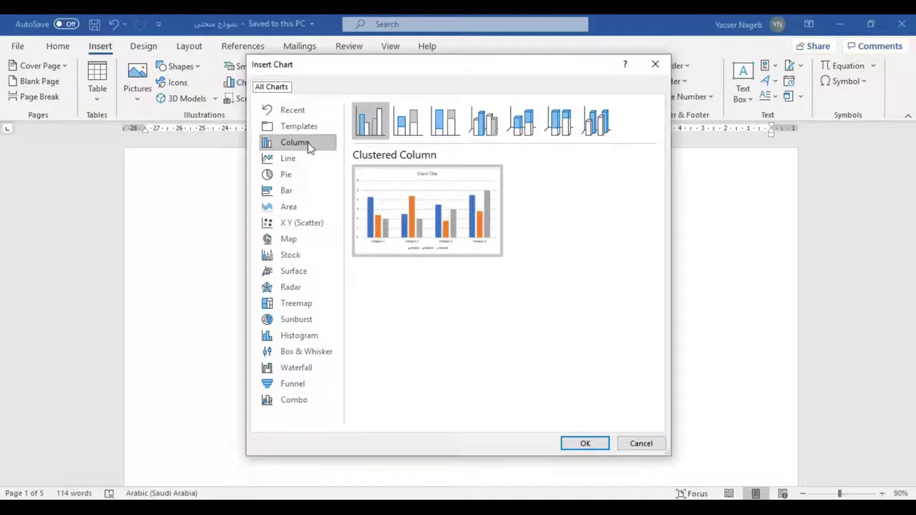
click(319, 161)
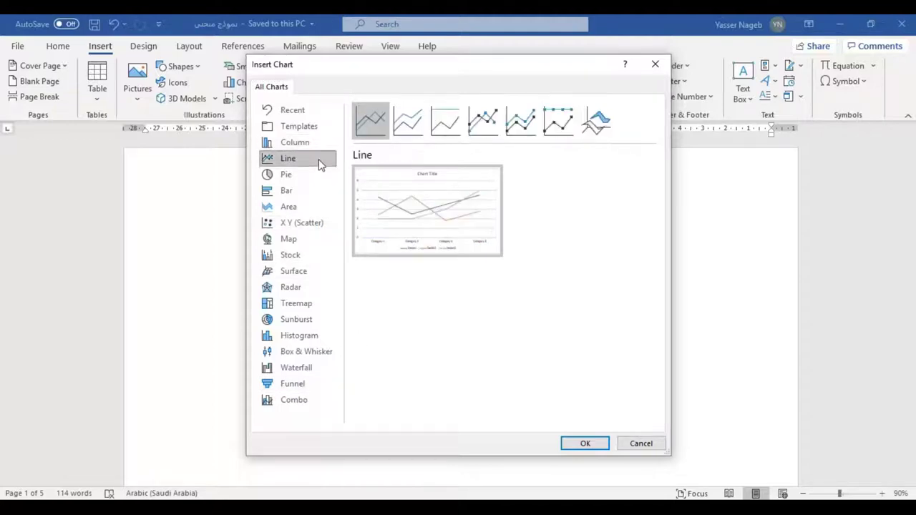
click(319, 176)
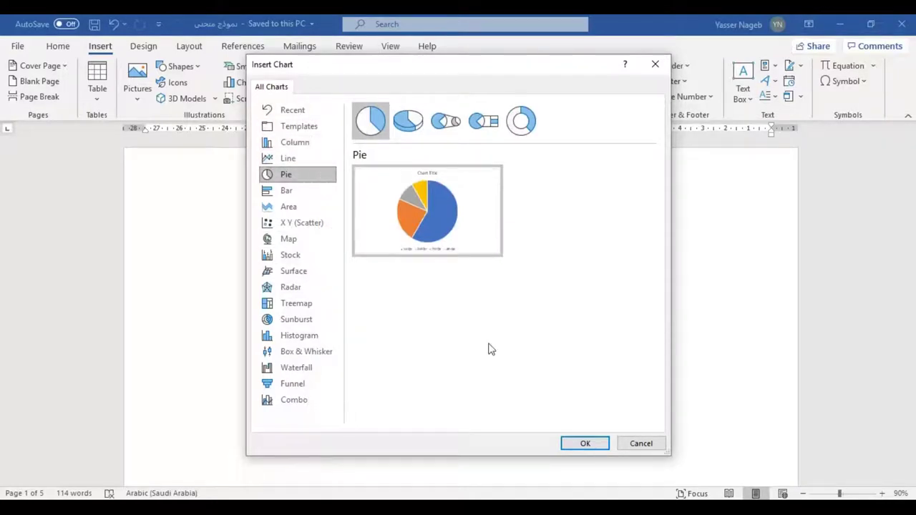
click(304, 142)
click(308, 172)
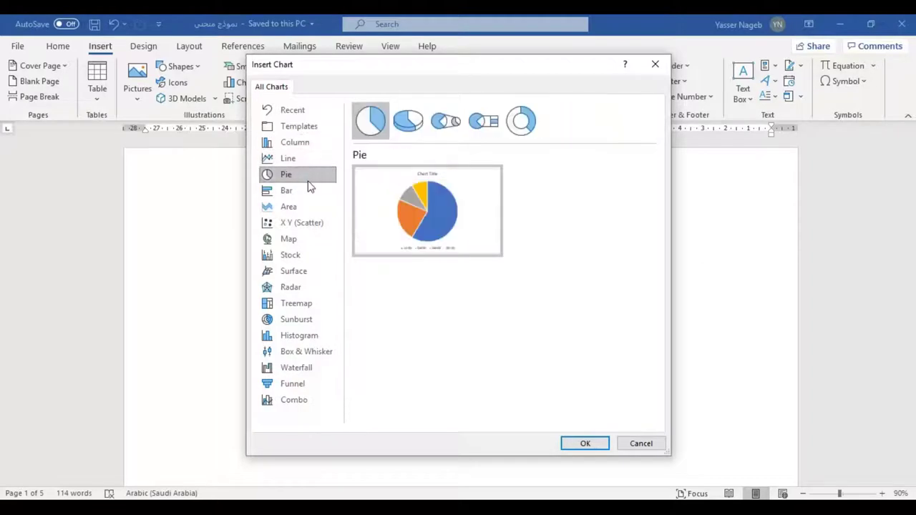
click(309, 190)
click(313, 206)
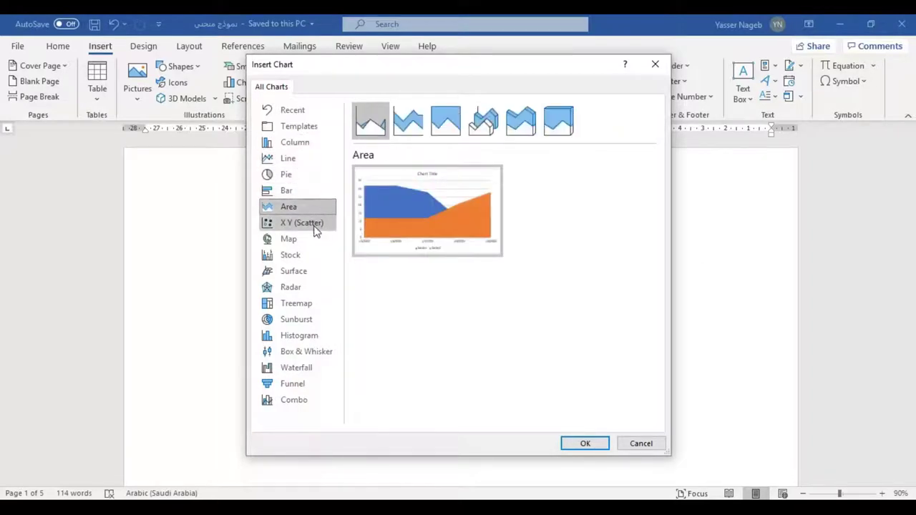
click(315, 224)
click(313, 240)
click(315, 271)
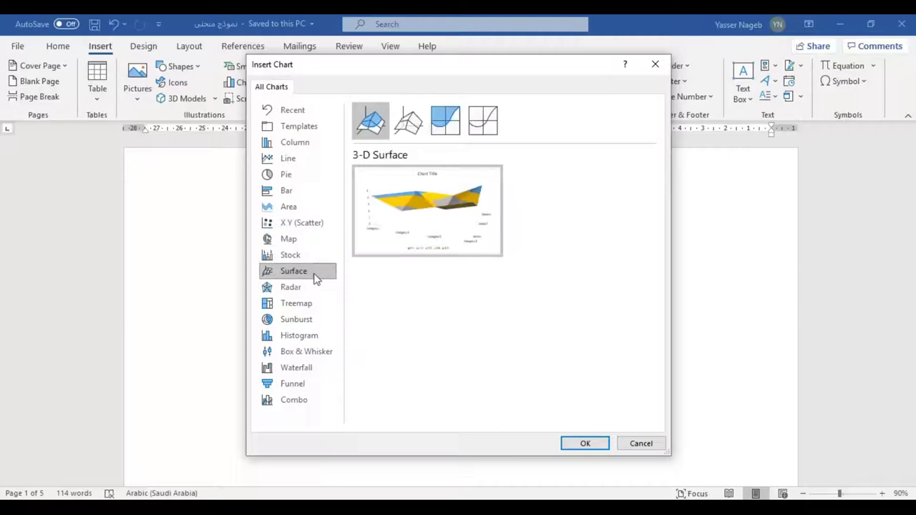
click(315, 286)
click(326, 335)
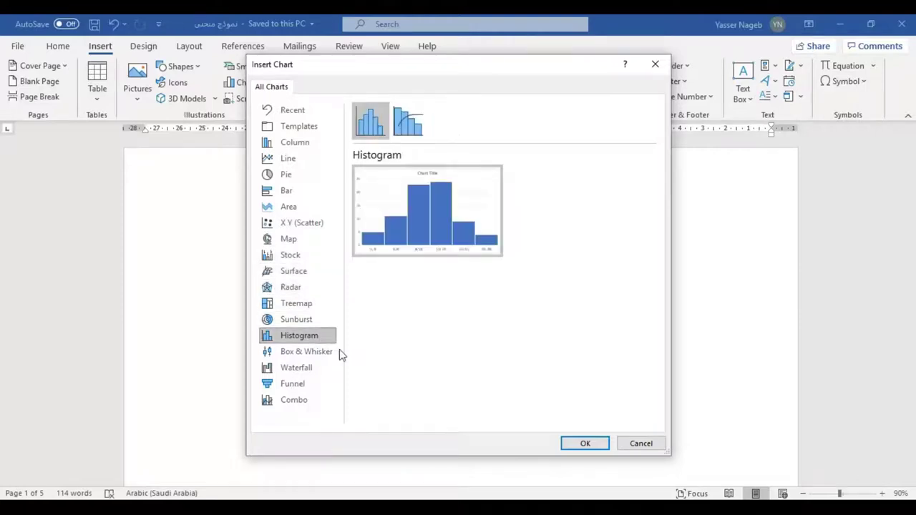
click(631, 444)
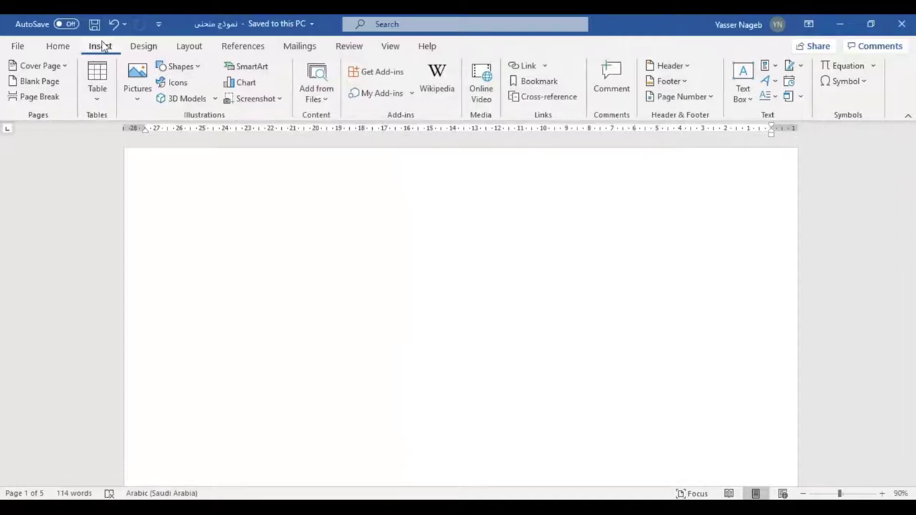
- Reopen the Insert Chart dialog showing the Clustered Column preview
click(249, 84)
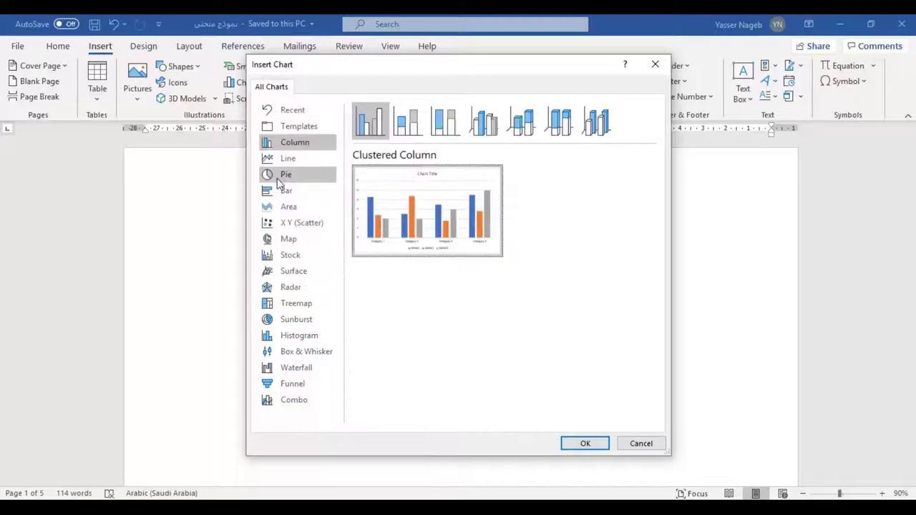
- Insert a pie chart titled Sales with quarter values 8.2, 3.2, 1.4 and 1.2
click(286, 174)
mouse_move(427, 211)
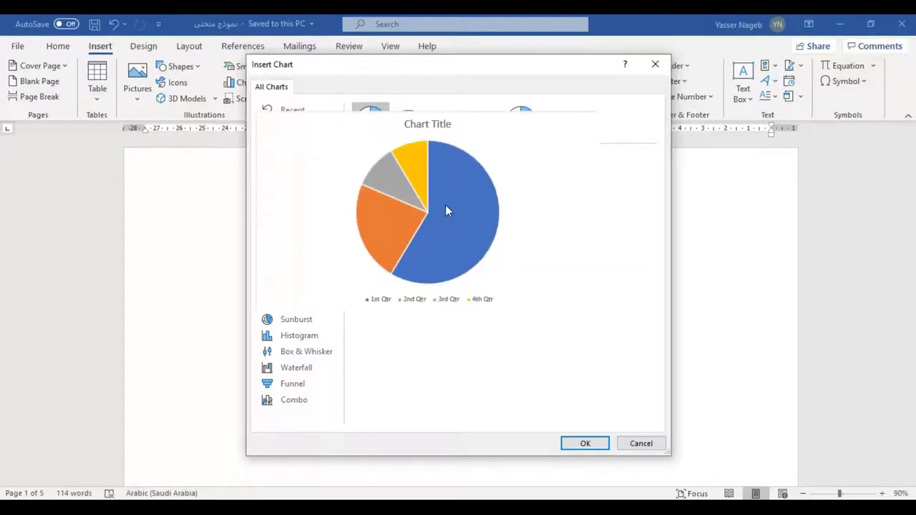
click(580, 444)
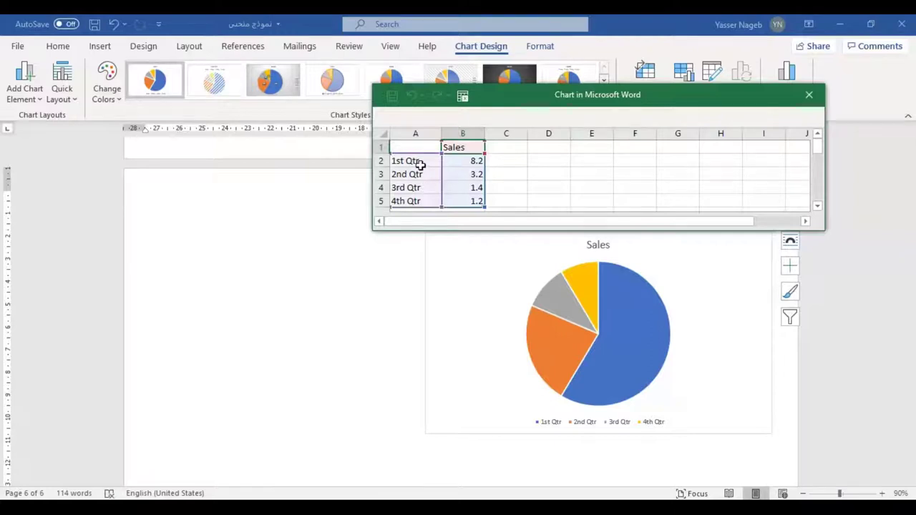
- Shrink the Sales pie chart's data range to only the 1st and 2nd Qtr rows
click(475, 181)
drag(438, 209, 448, 178)
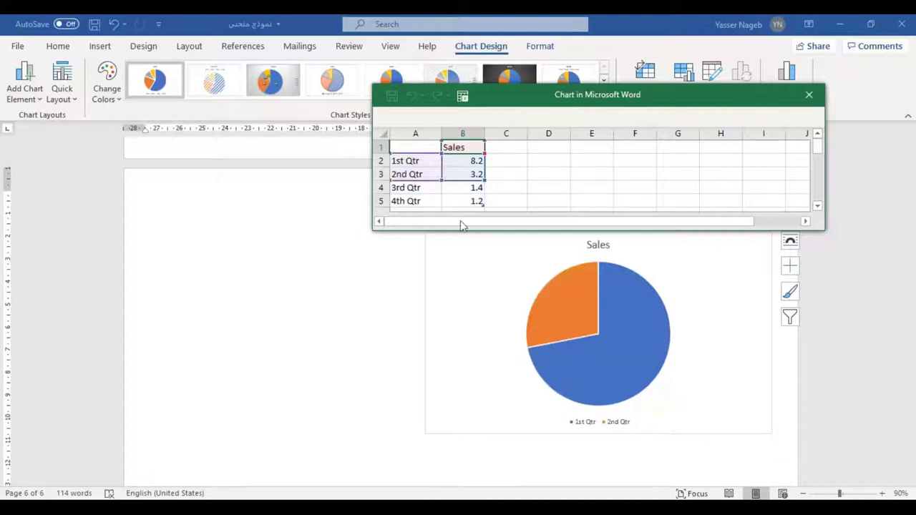
mouse_move(439, 188)
mouse_down()
mouse_move(446, 216)
mouse_move(444, 180)
mouse_up()
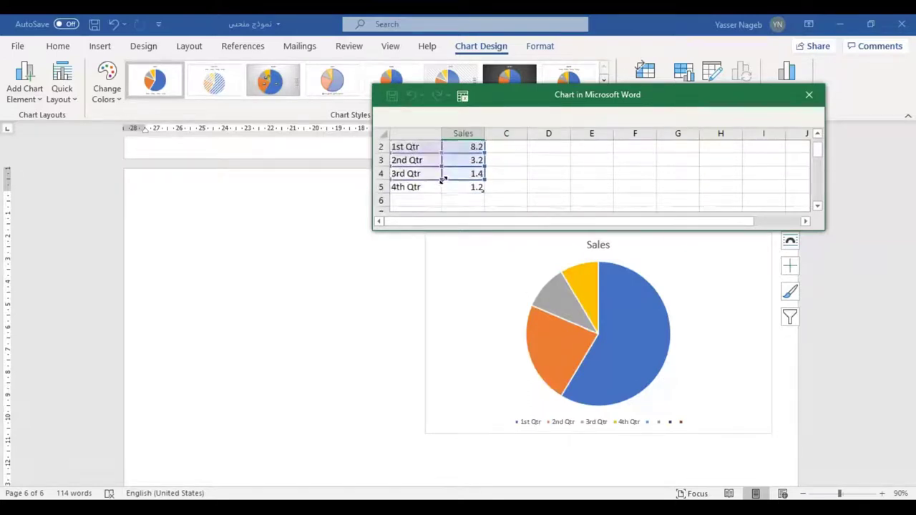
drag(443, 180, 452, 178)
scroll(458, 187, up, 1)
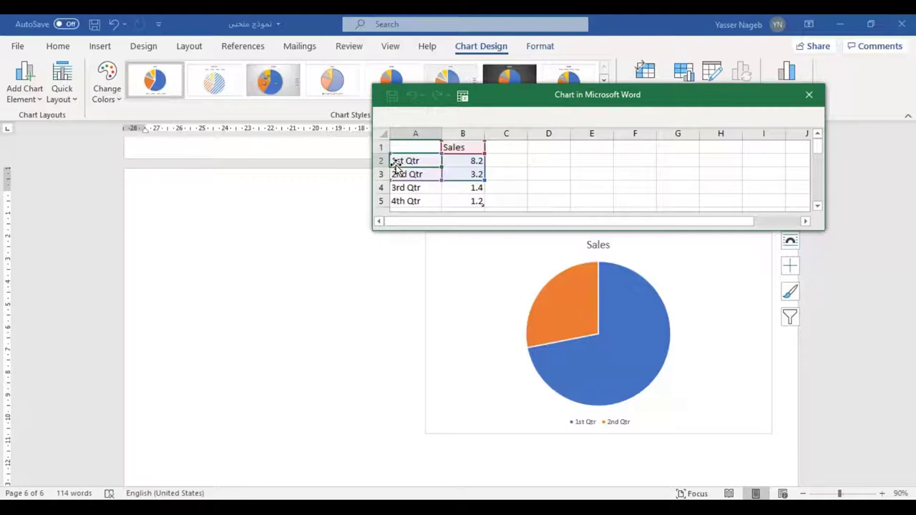
- Label the pie slices G1 and G2, rename the series to Class, and close the data sheet
text(G1)
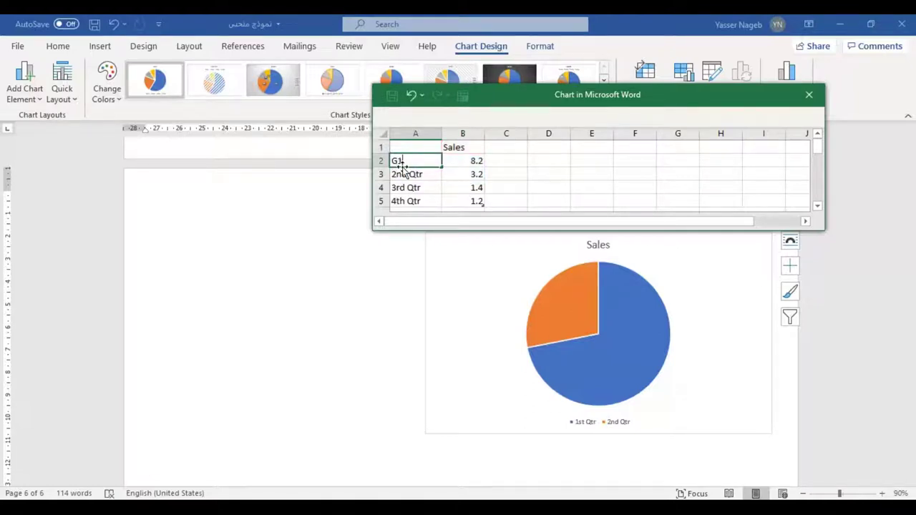
click(402, 173)
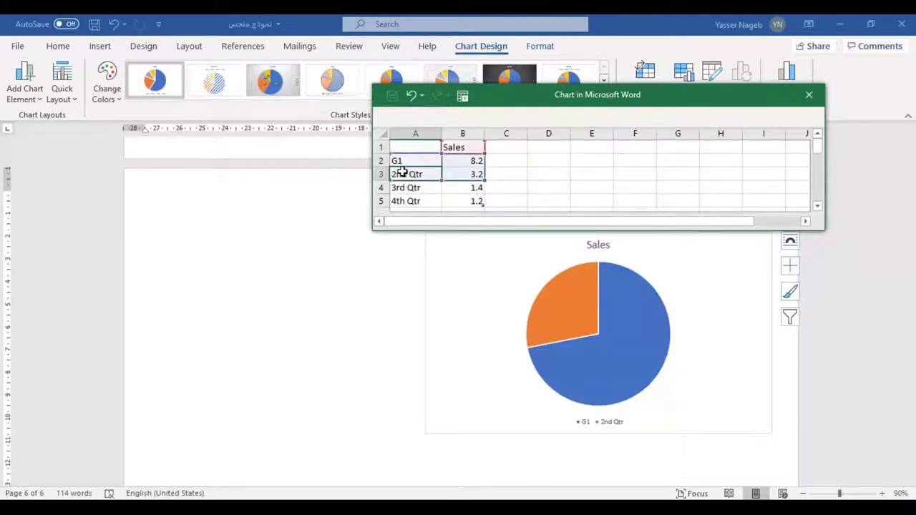
text(G1)
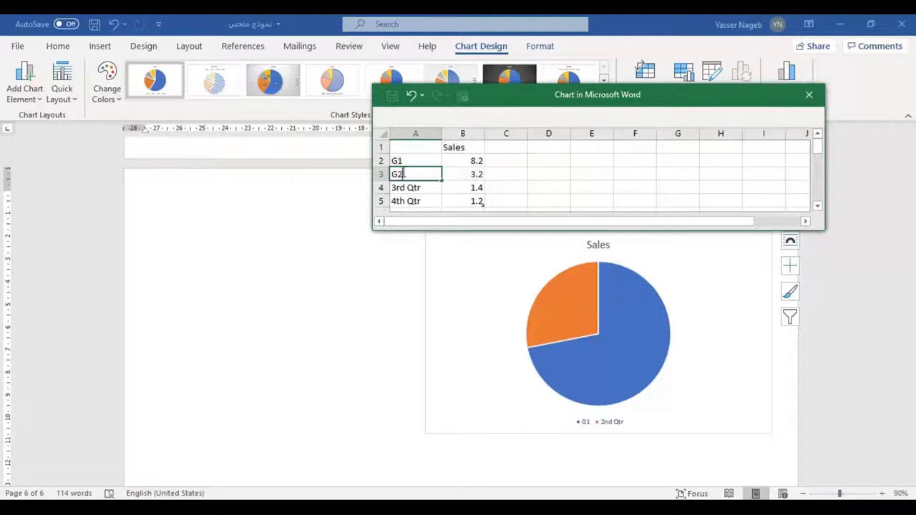
click(537, 185)
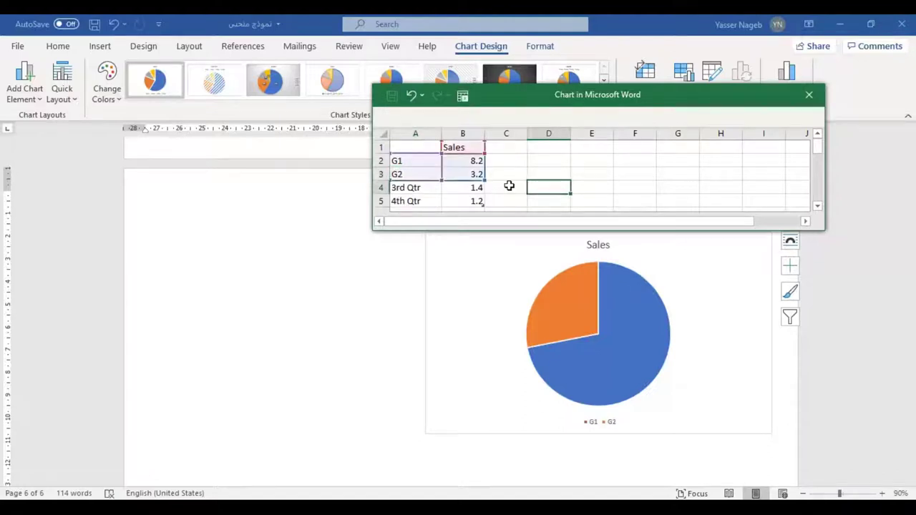
click(463, 145)
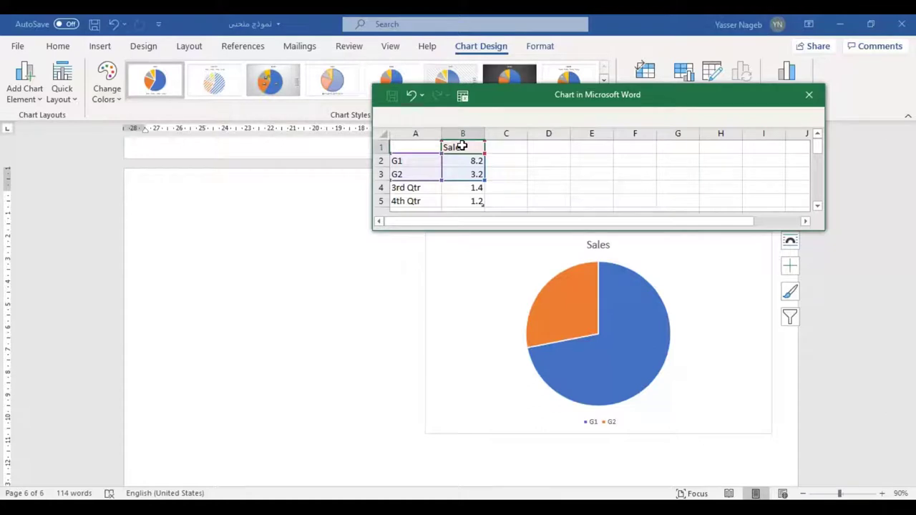
text(Class)
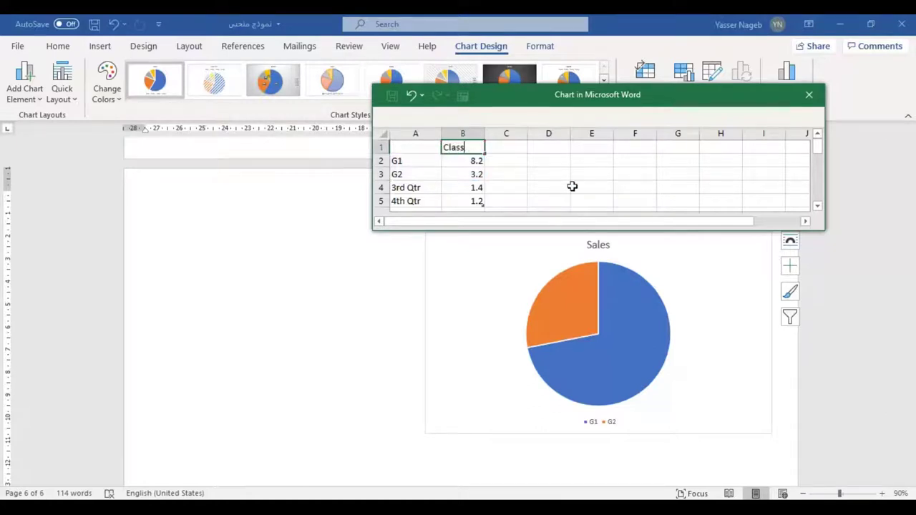
click(573, 187)
click(810, 94)
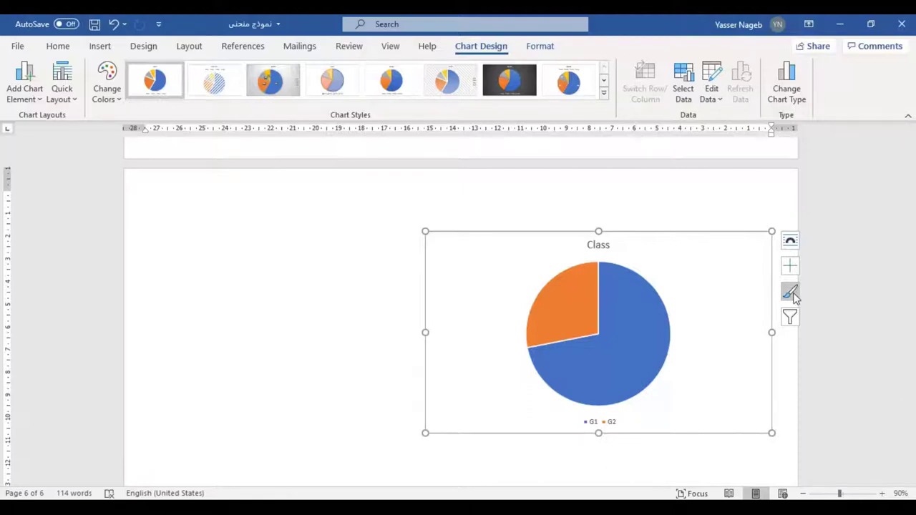
- Display the Class pie chart's colour palette choices from its Chart Styles button
click(792, 293)
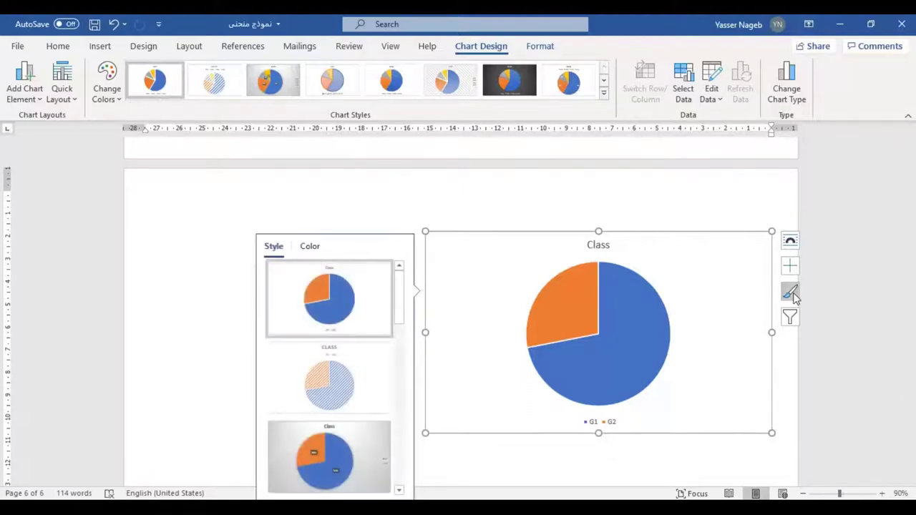
scroll(318, 315, down, 1)
scroll(331, 375, down, 2)
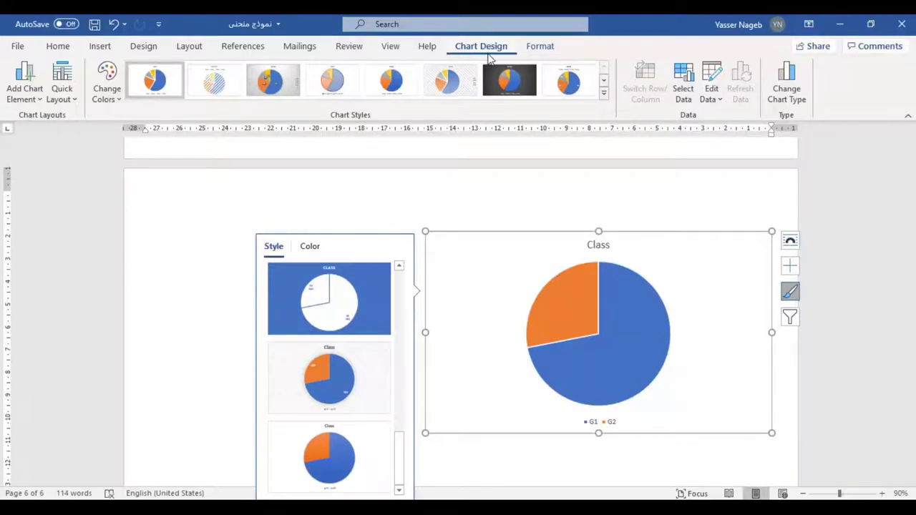
click(536, 47)
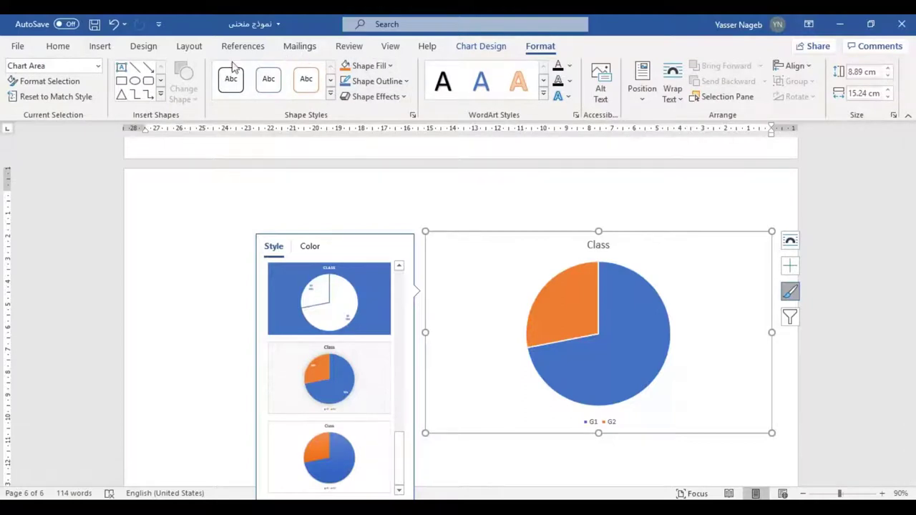
click(309, 246)
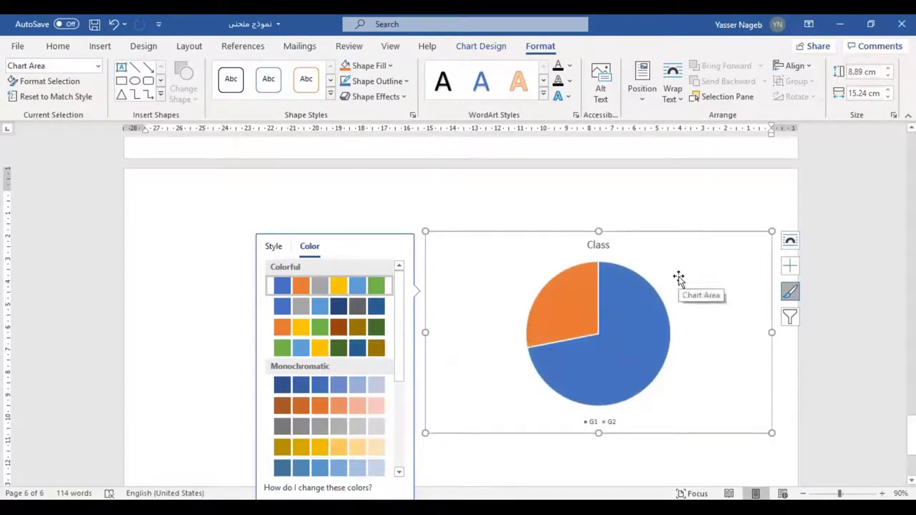
- Centre the Class pie chart horizontally on its page
click(624, 343)
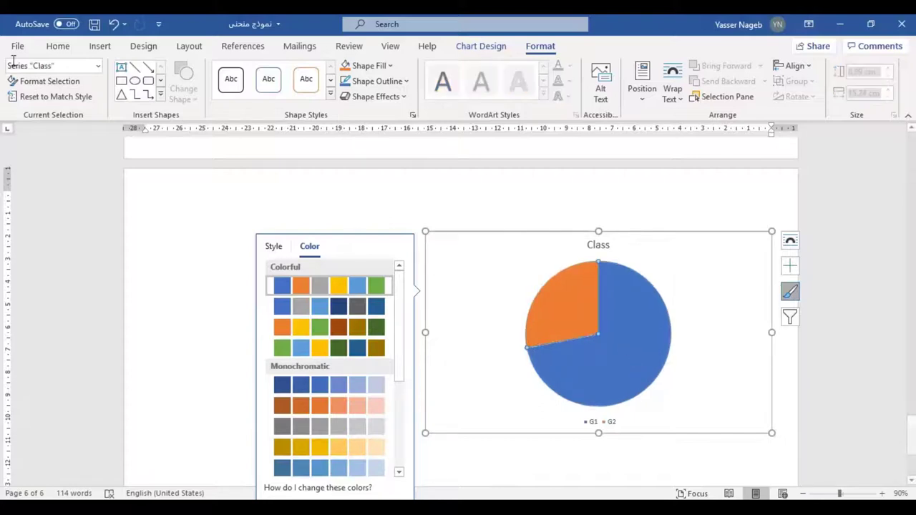
click(65, 47)
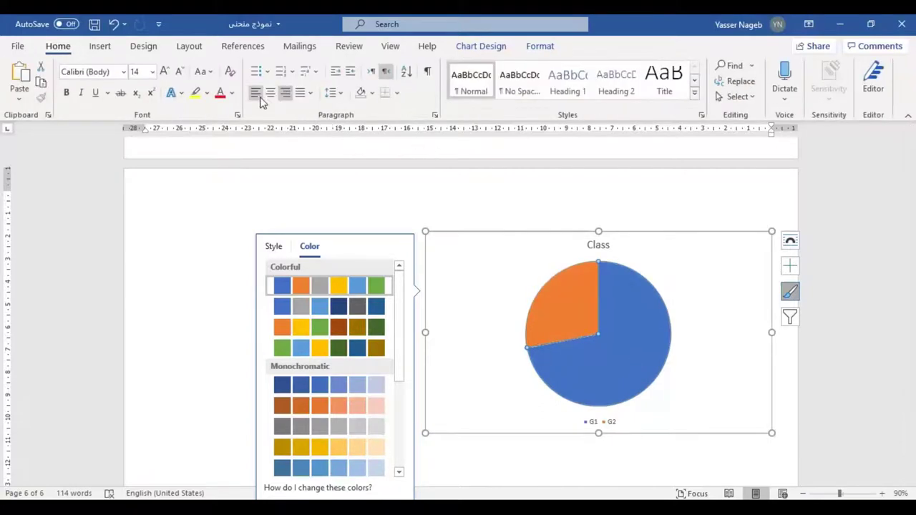
click(270, 93)
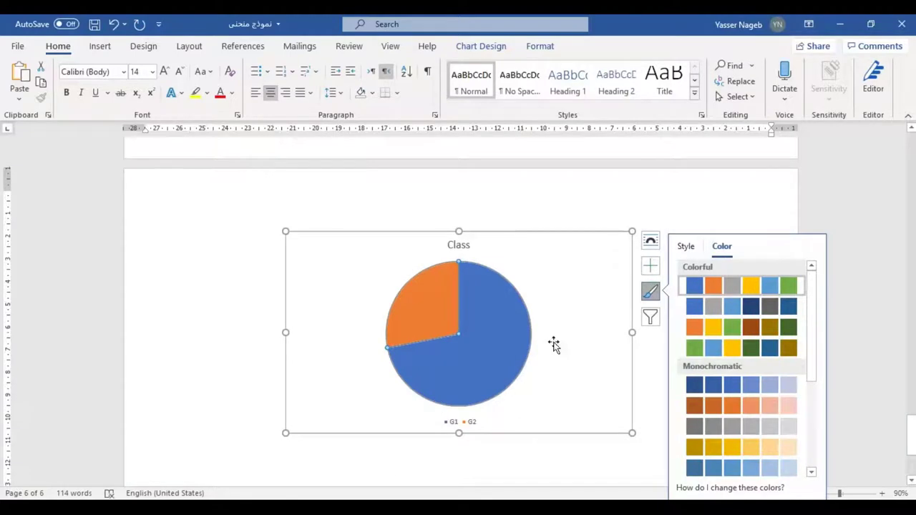
- Close the colour choices and the chart's data sheet, then return to page 1
click(521, 200)
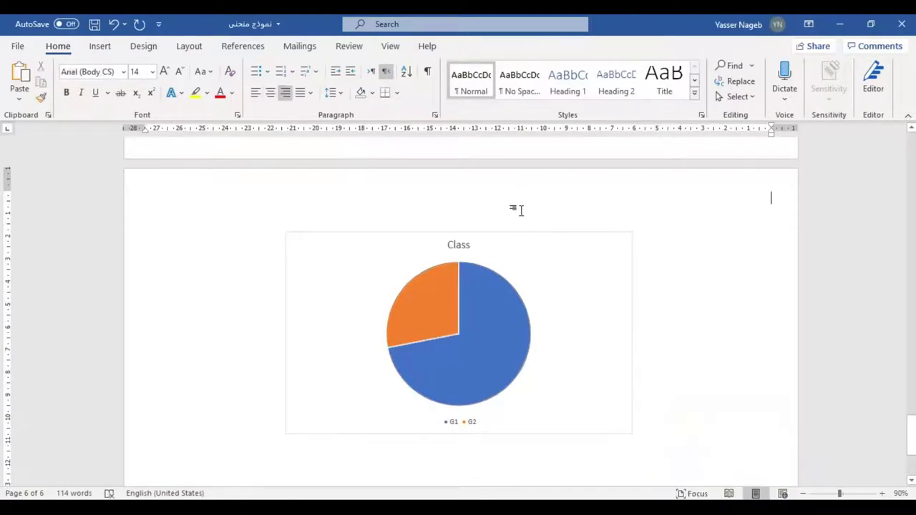
click(530, 266)
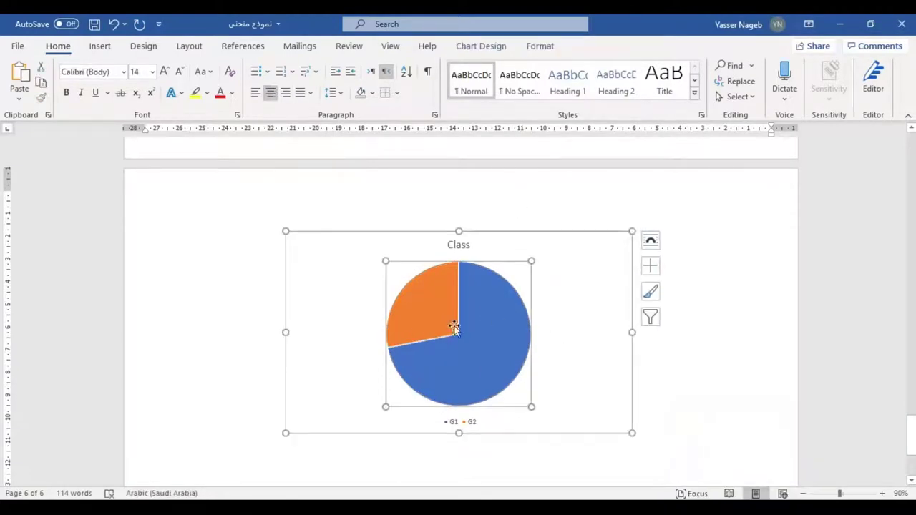
right_click(495, 362)
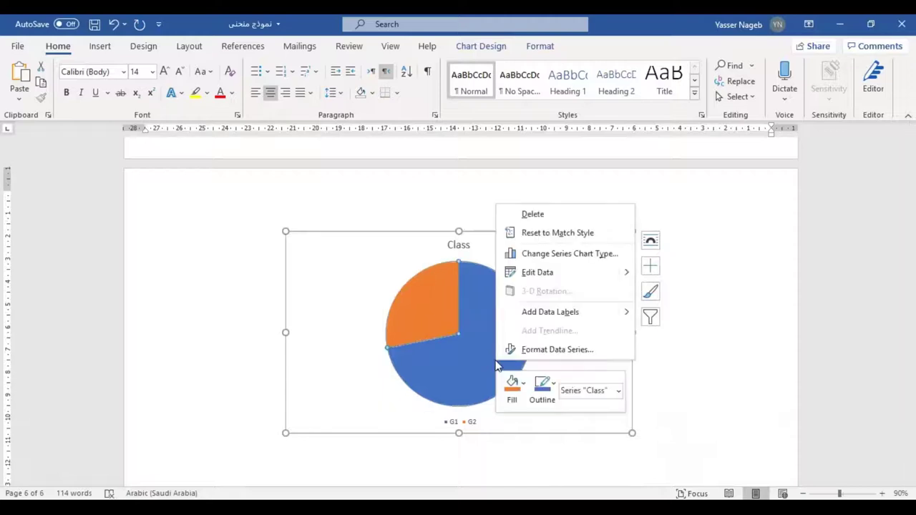
click(537, 275)
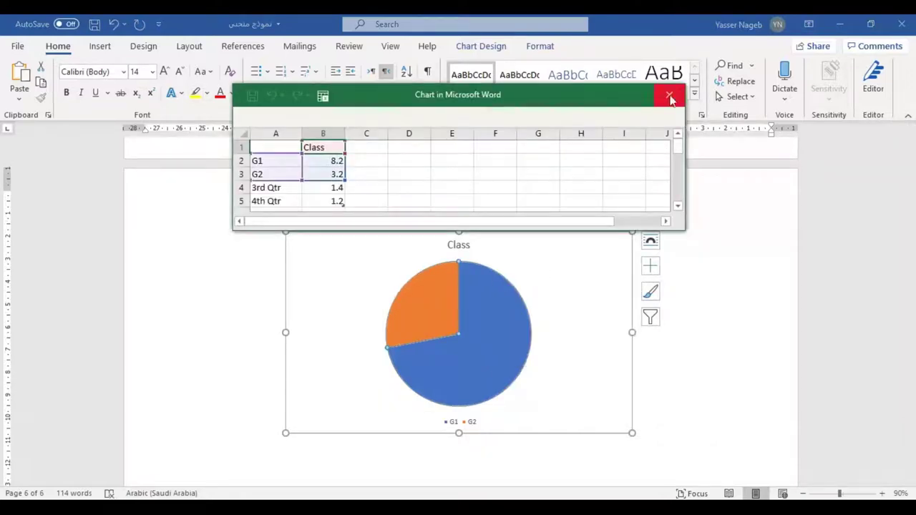
click(669, 95)
click(665, 208)
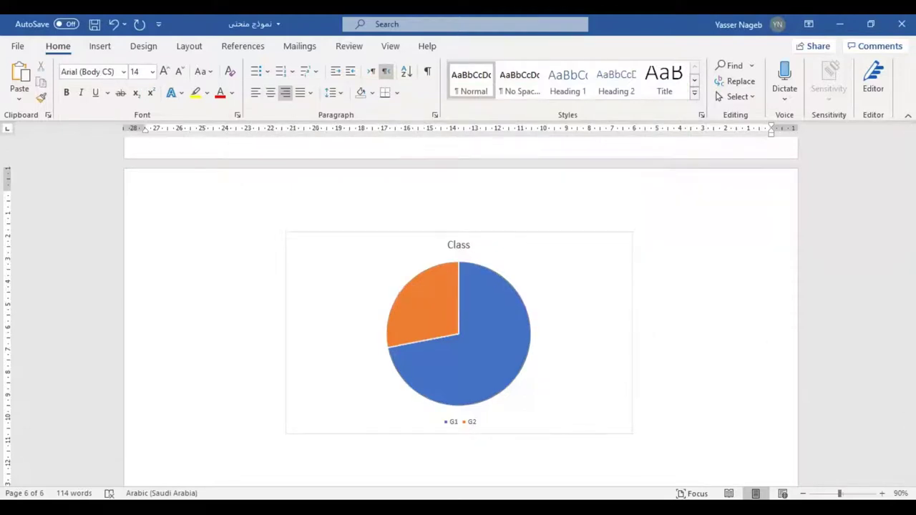
drag(912, 451, 906, 150)
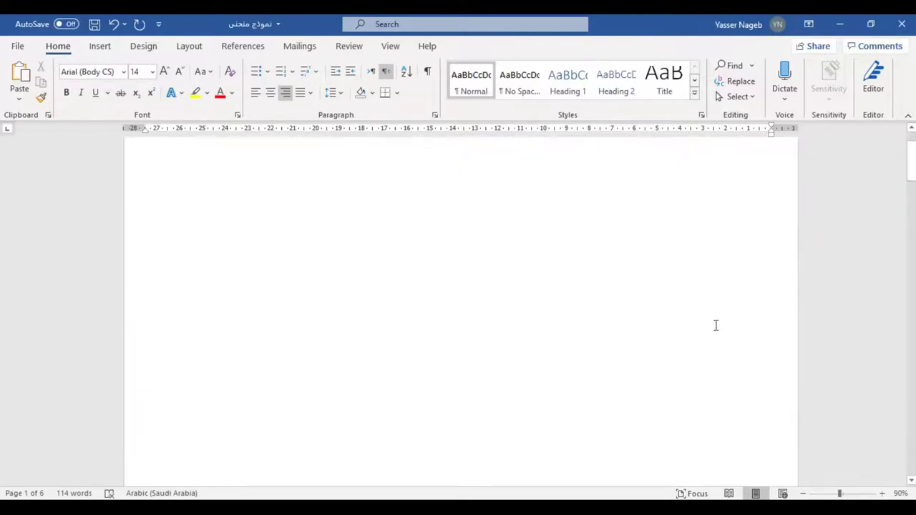
- Bring the page 2 3D population column chart into view at 80% zoom
scroll(701, 278, down, 3)
scroll(701, 278, down, 4)
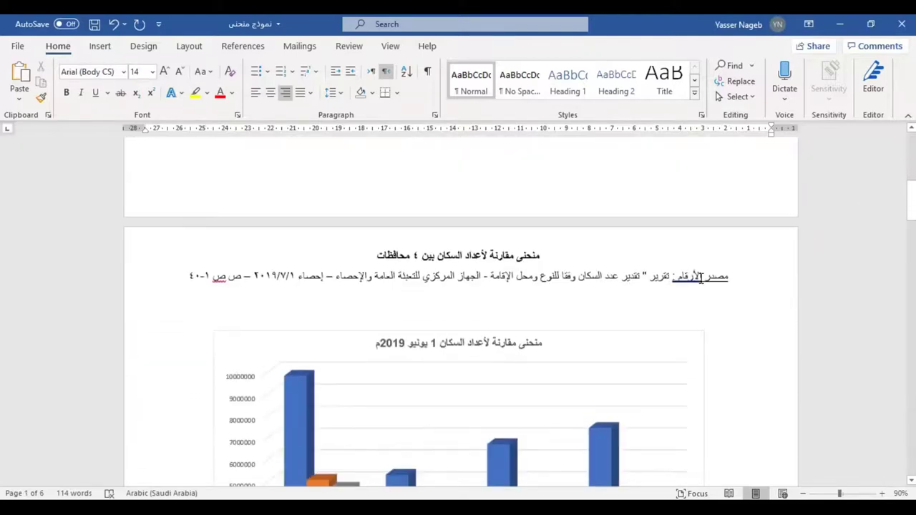
scroll(702, 278, down, 1)
scroll(700, 280, down, 1)
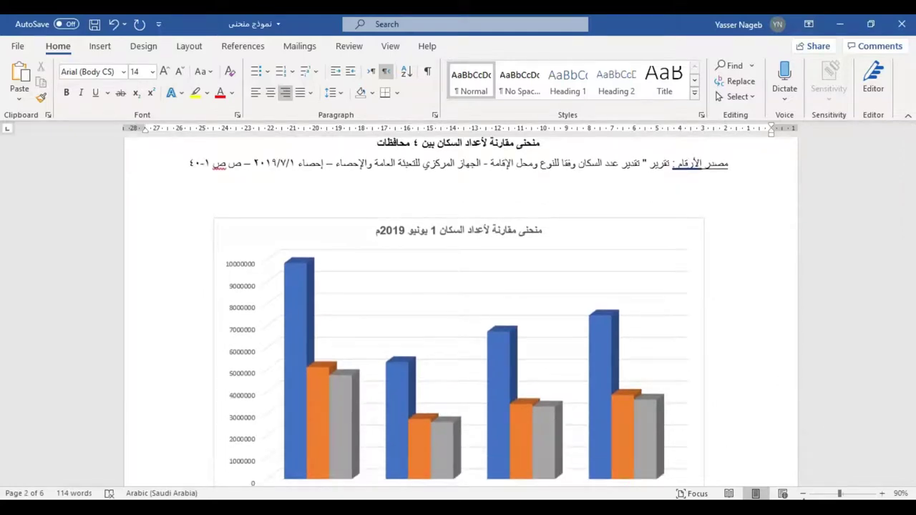
click(803, 493)
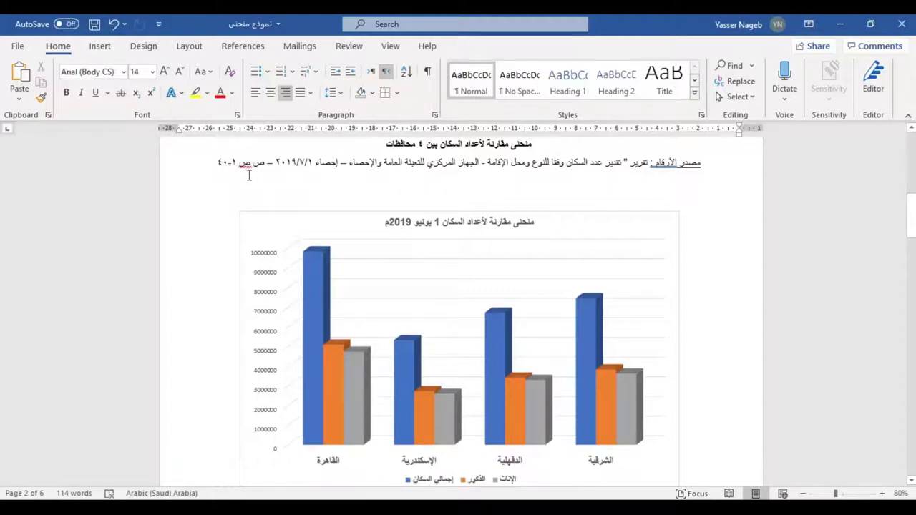
scroll(436, 337, down, 2)
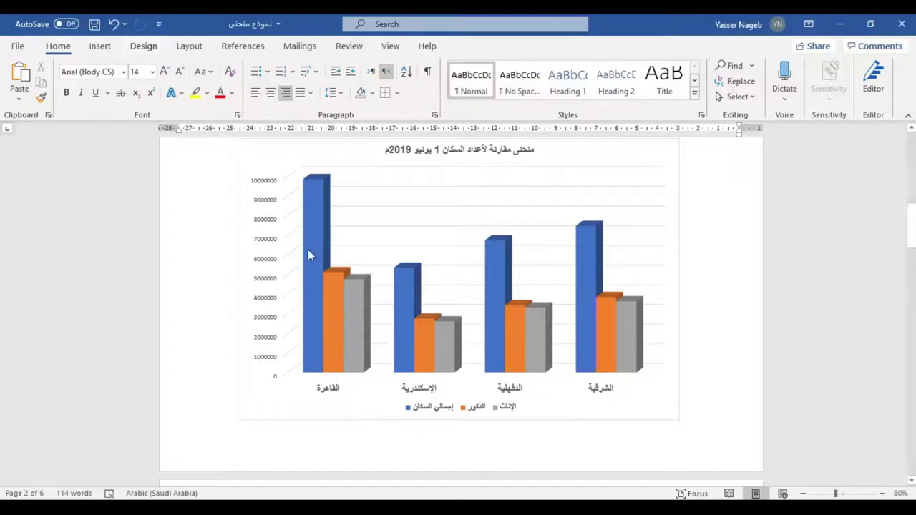
- Insert a new clustered column chart
click(102, 49)
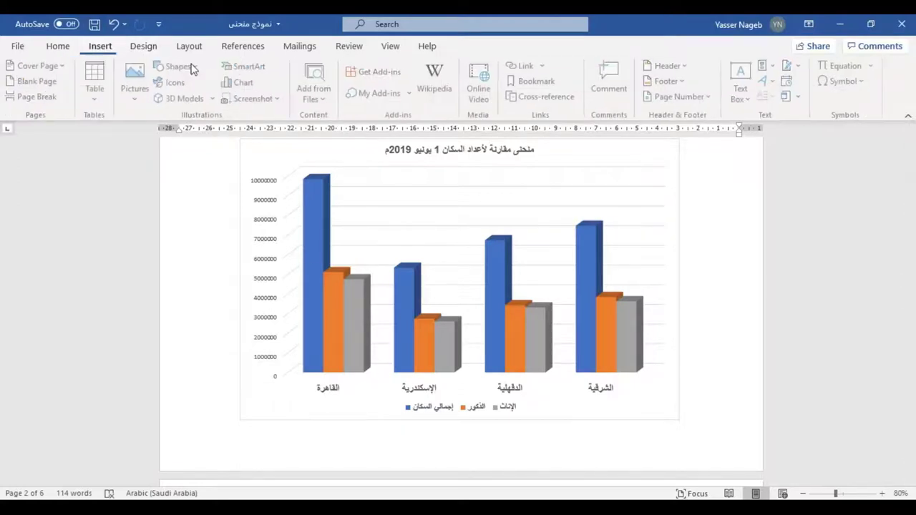
click(240, 86)
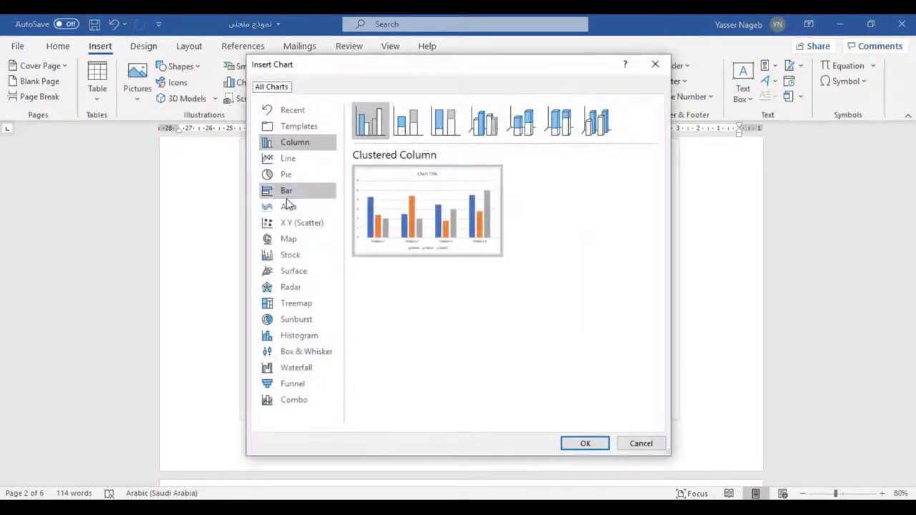
click(286, 192)
mouse_move(427, 211)
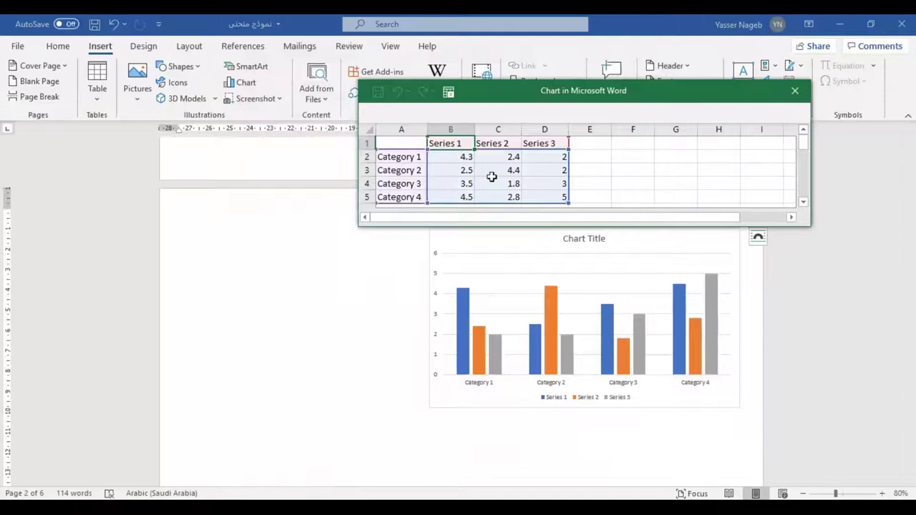
- Limit the chart's data to Series 1 across Category 1 to 4 and close the sheet
drag(427, 203, 429, 161)
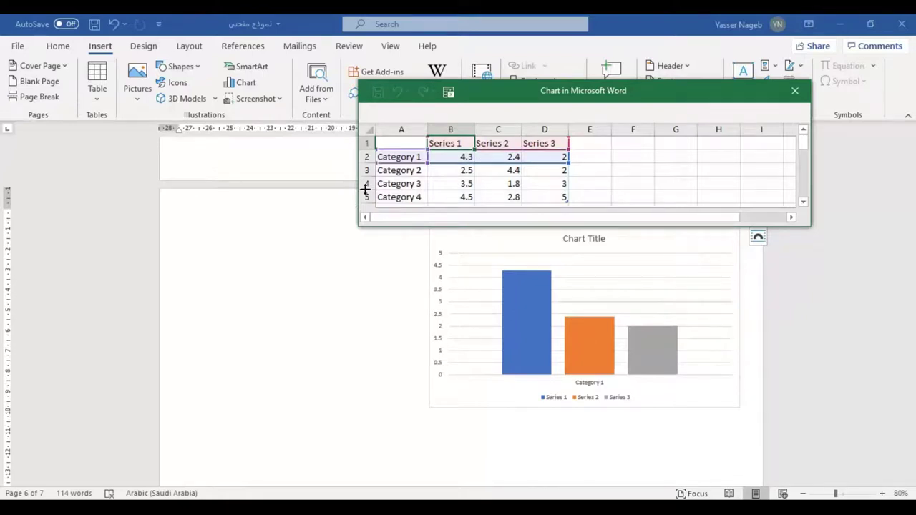
drag(428, 163, 429, 206)
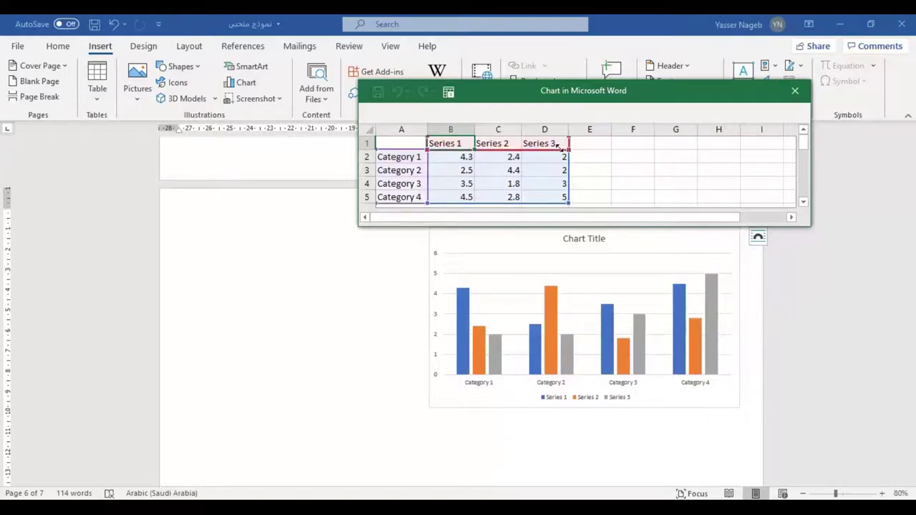
drag(557, 144, 469, 147)
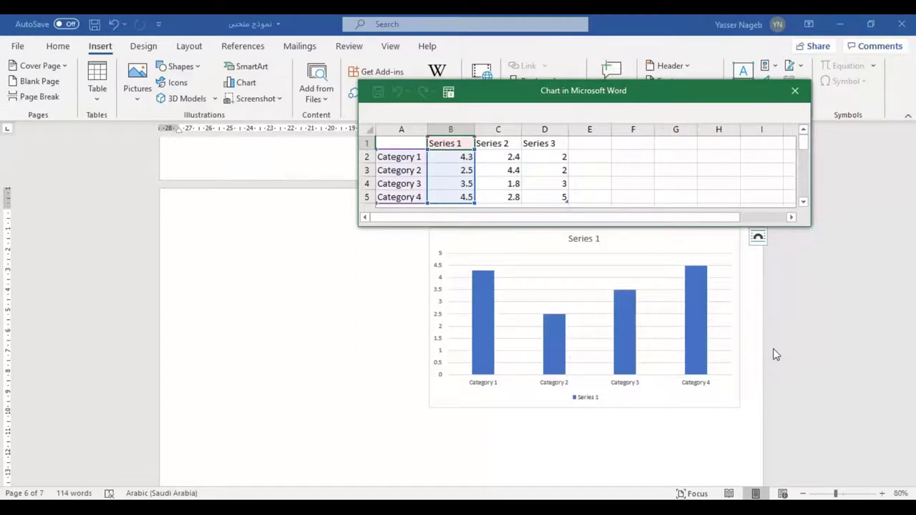
click(794, 91)
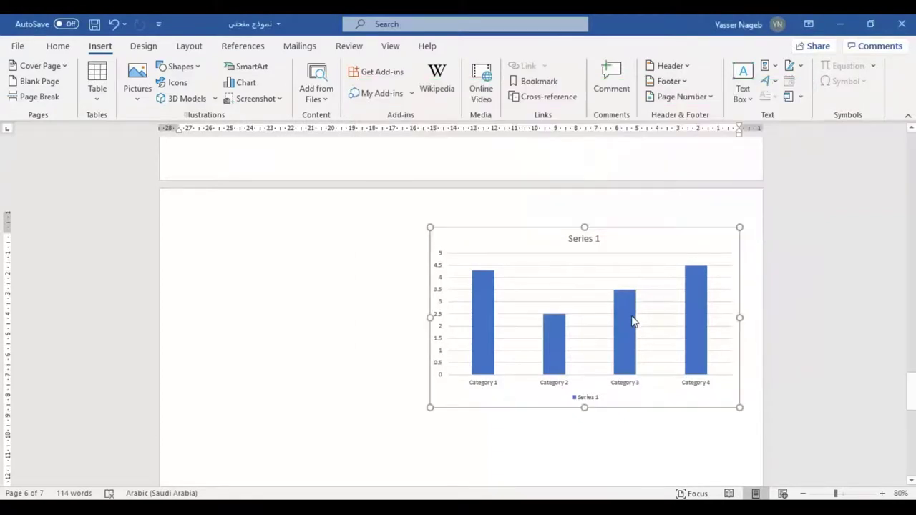
- Scroll up past the bar chart to the air-gases pie chart on page 3
scroll(634, 321, up, 4)
scroll(634, 319, up, 5)
scroll(630, 387, up, 3)
scroll(629, 386, up, 4)
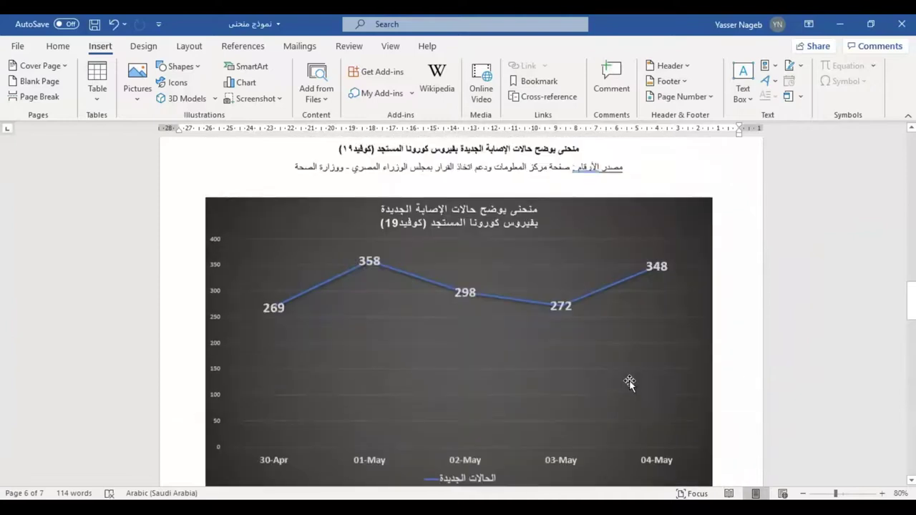
scroll(629, 383, up, 3)
scroll(630, 381, up, 4)
scroll(629, 384, up, 5)
scroll(630, 383, up, 3)
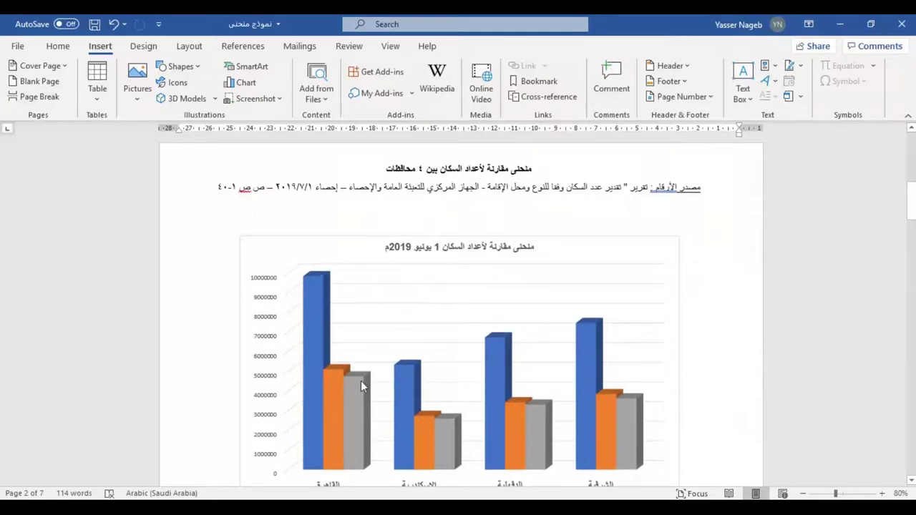
scroll(592, 364, down, 1)
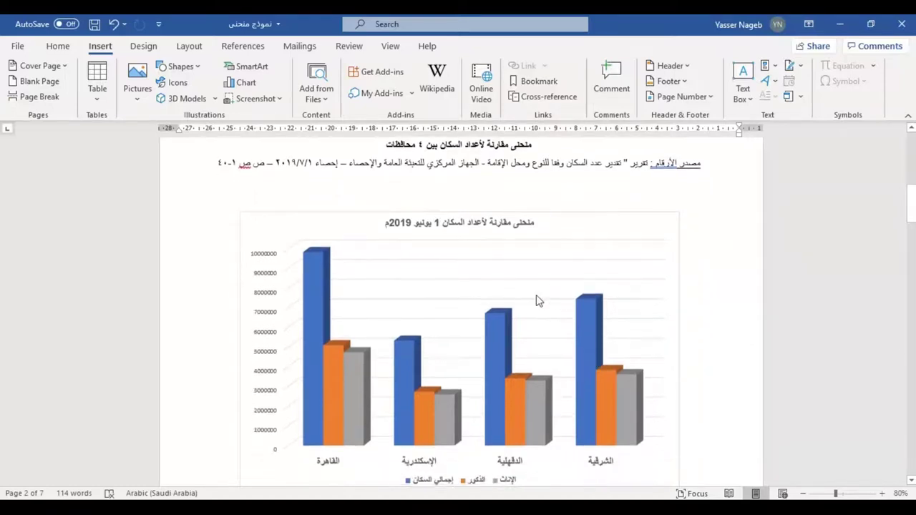
scroll(537, 300, down, 2)
scroll(538, 301, down, 1)
scroll(538, 300, down, 1)
scroll(538, 300, down, 3)
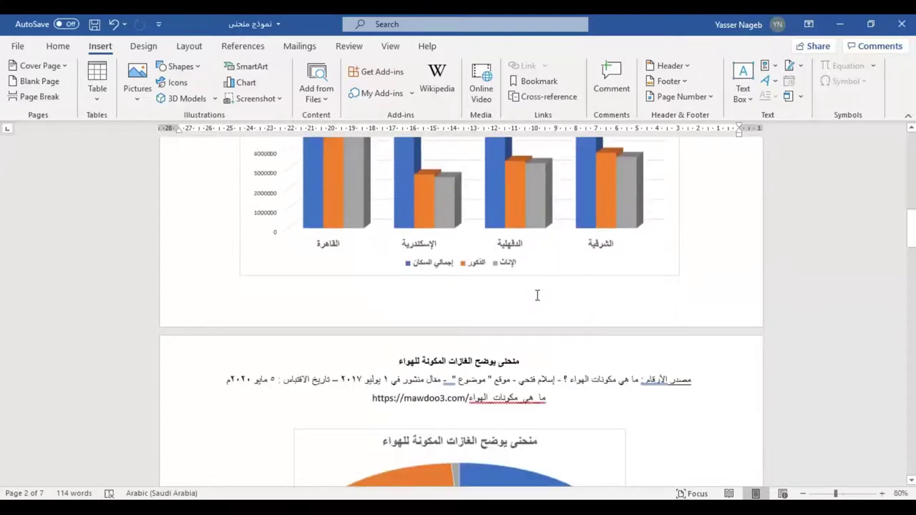
scroll(538, 300, down, 3)
scroll(538, 297, down, 2)
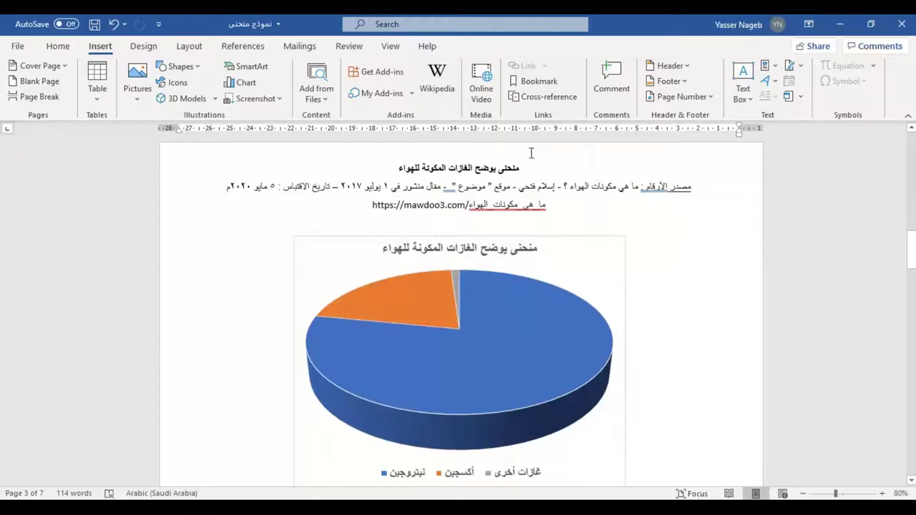
scroll(447, 282, down, 1)
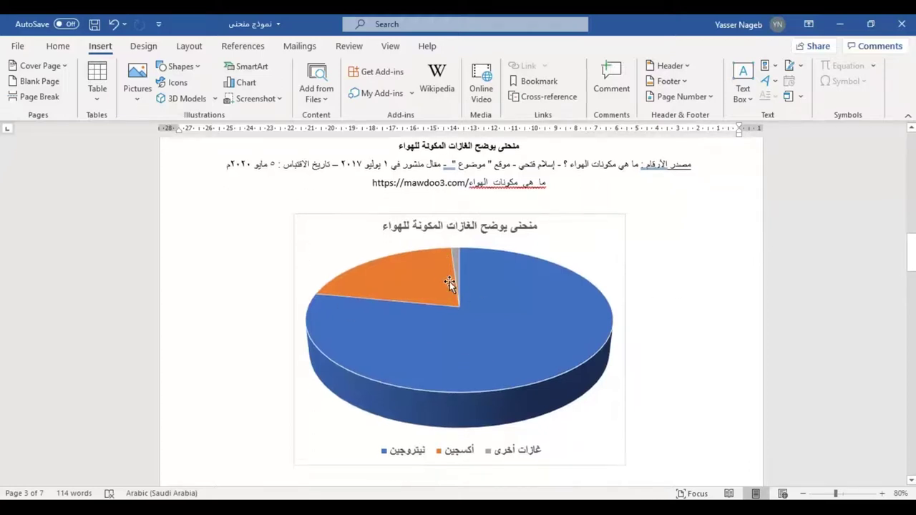
click(368, 343)
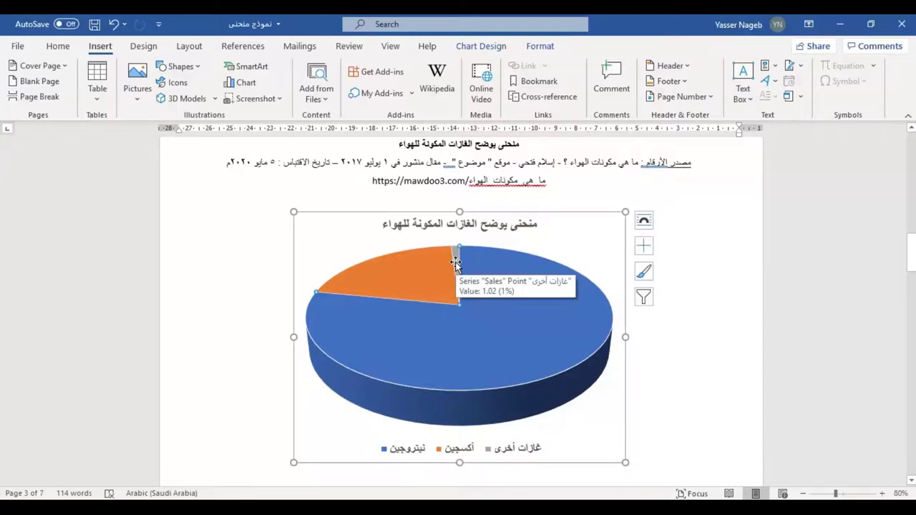
click(481, 46)
click(530, 47)
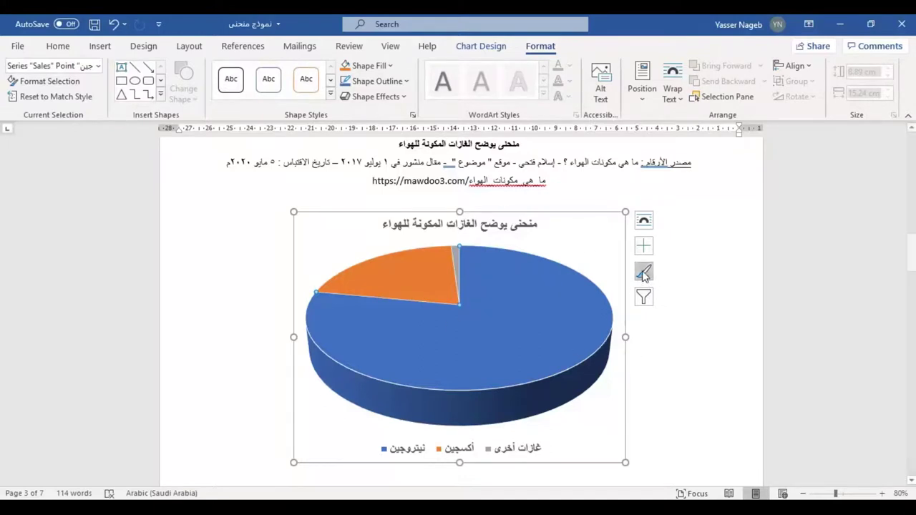
click(644, 272)
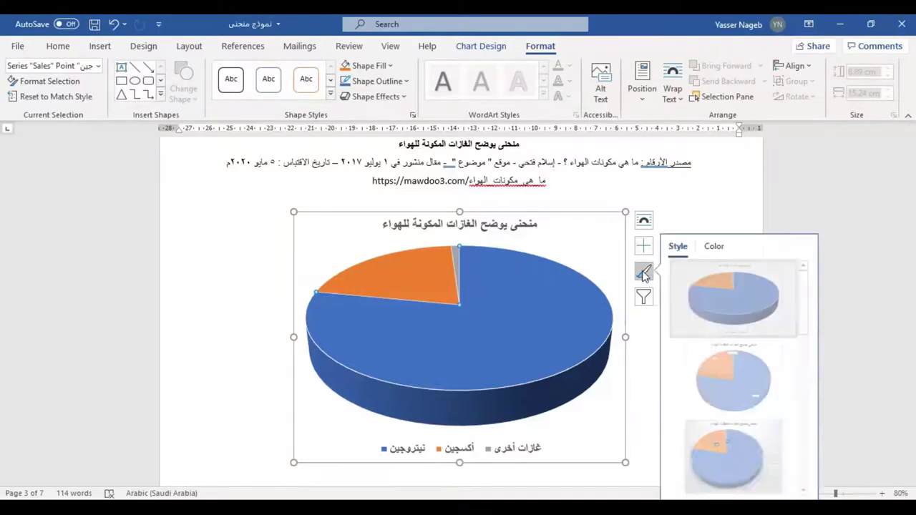
click(716, 245)
click(709, 302)
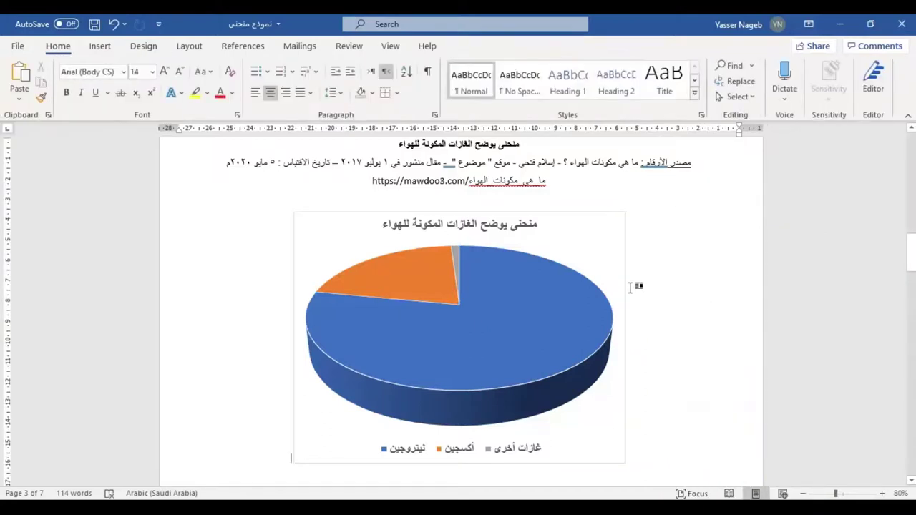
click(589, 289)
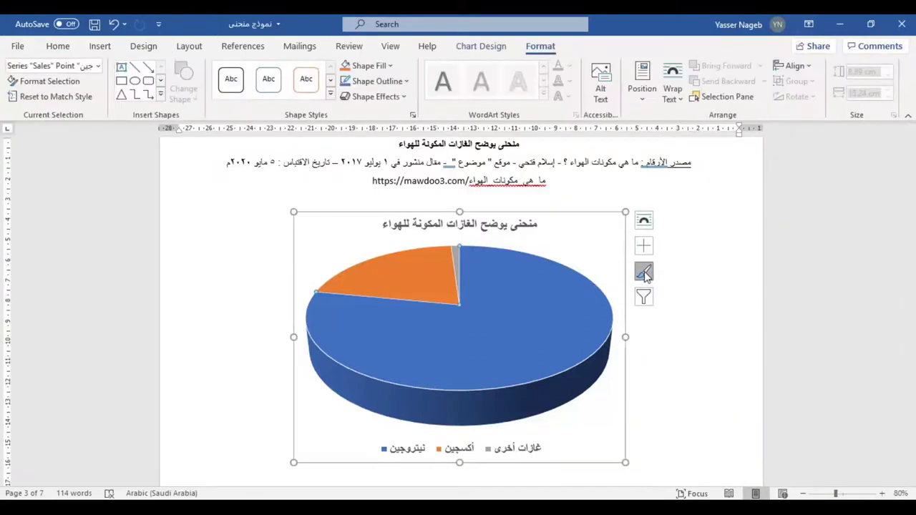
click(643, 271)
click(715, 246)
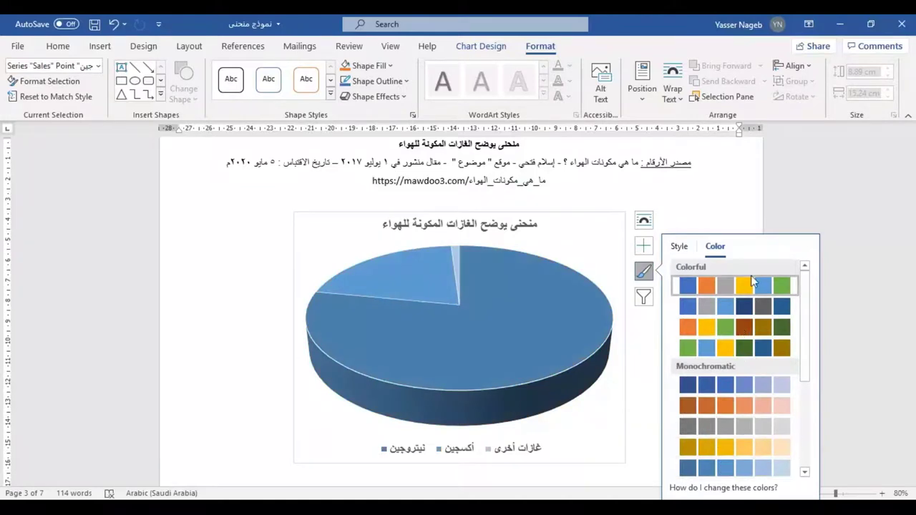
click(707, 204)
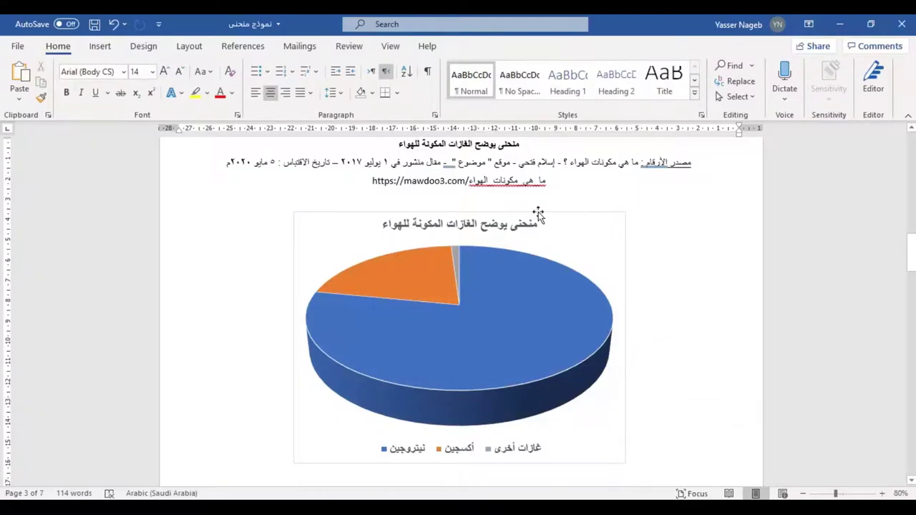
- Scroll down the Word document to the COVID-19 line chart and its cited Facebook source
scroll(477, 284, down, 1)
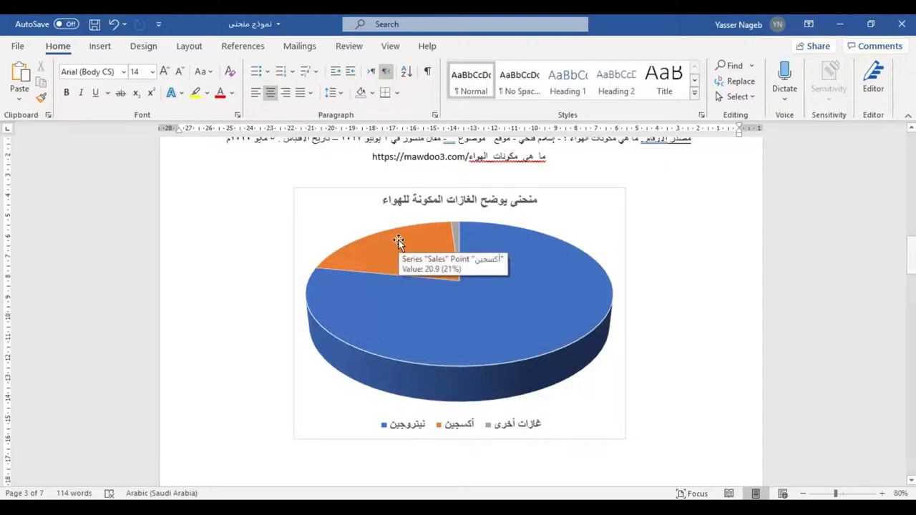
mouse_move(455, 230)
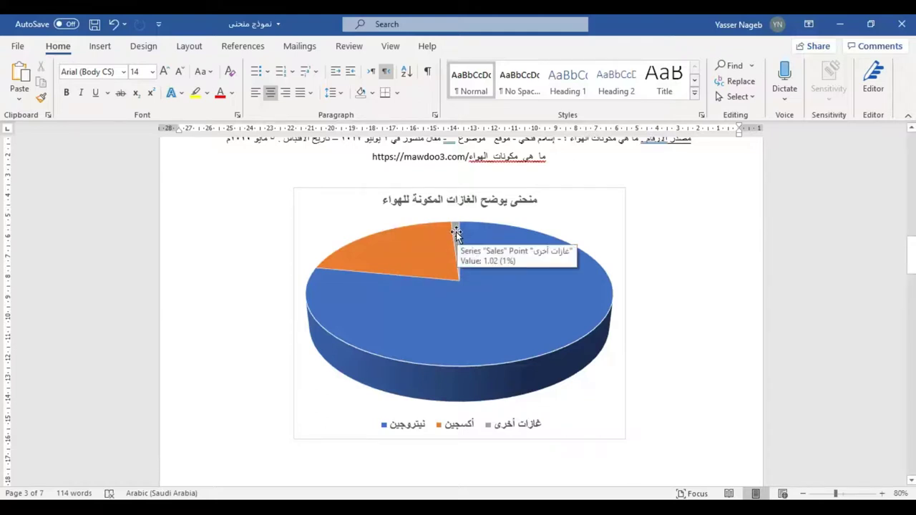
scroll(515, 303, down, 2)
scroll(516, 302, down, 1)
scroll(515, 303, down, 2)
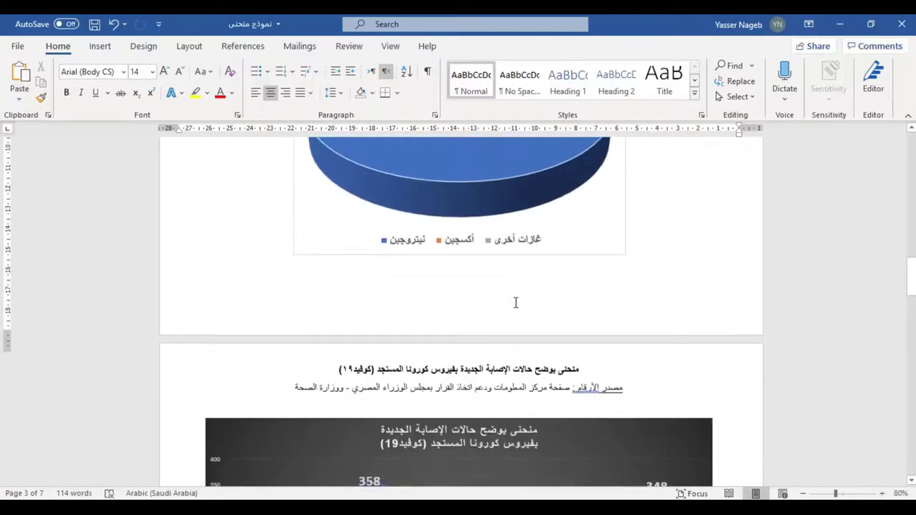
scroll(515, 302, down, 2)
scroll(515, 303, down, 2)
scroll(515, 302, down, 1)
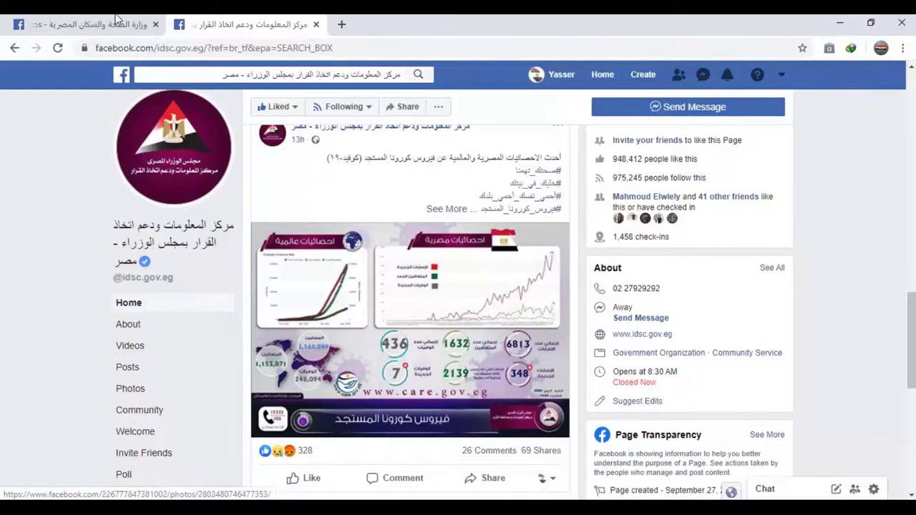
- Check the Health Ministry's COVID-19 report, revisit the IDSC post, then return to Word's new-cases chart
click(93, 24)
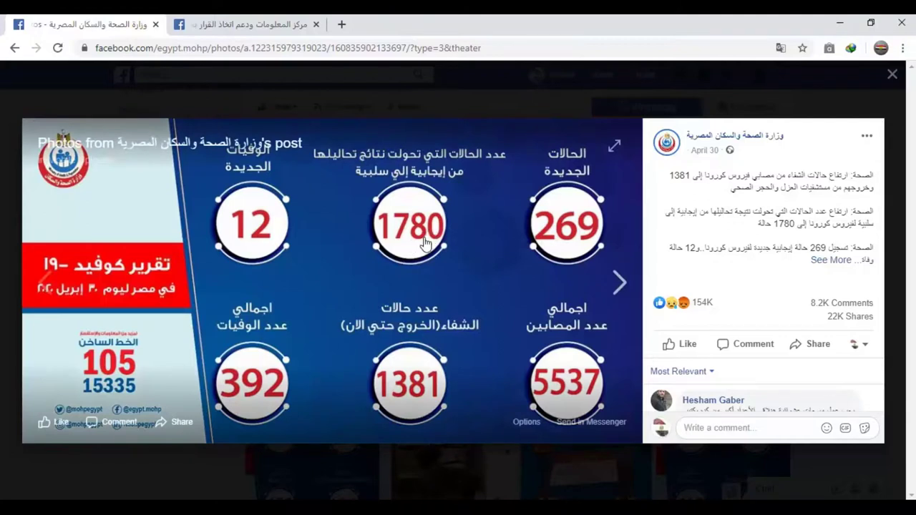
click(192, 25)
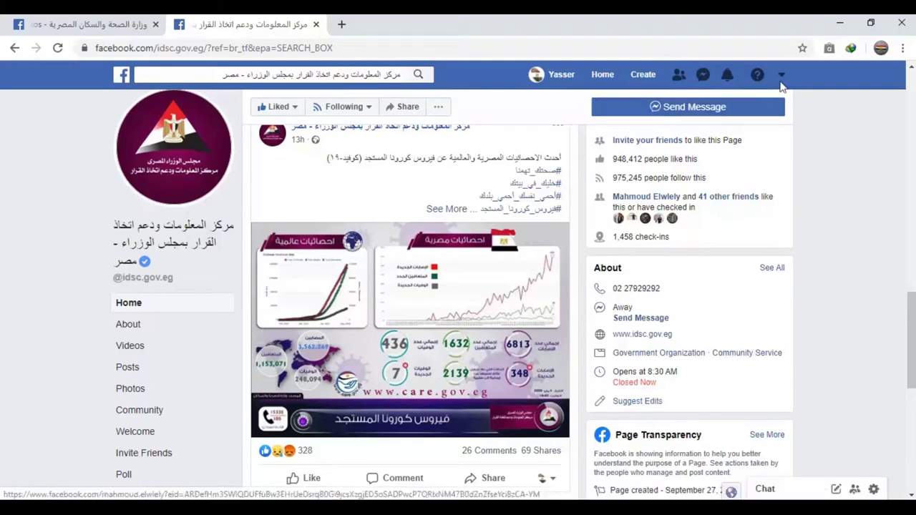
click(839, 23)
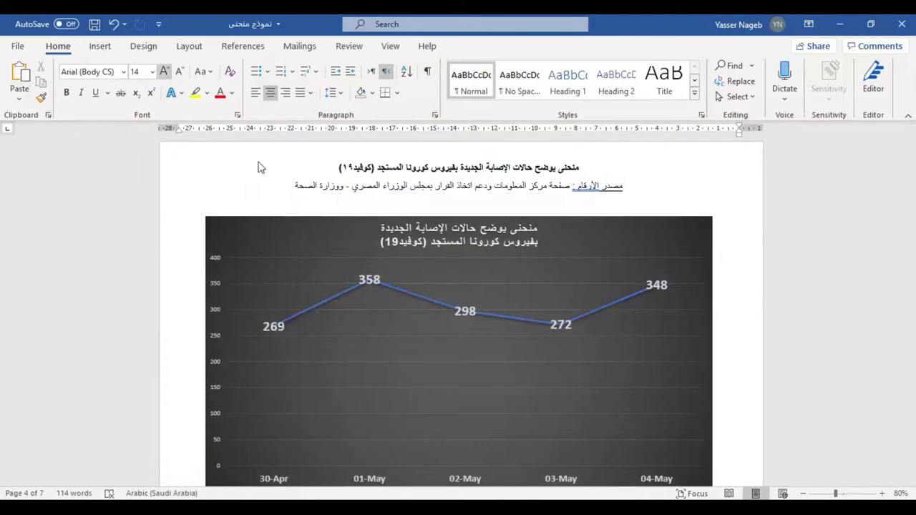
- Move down to page 5 and select the line chart of new cases, deaths and total deaths
scroll(678, 298, down, 1)
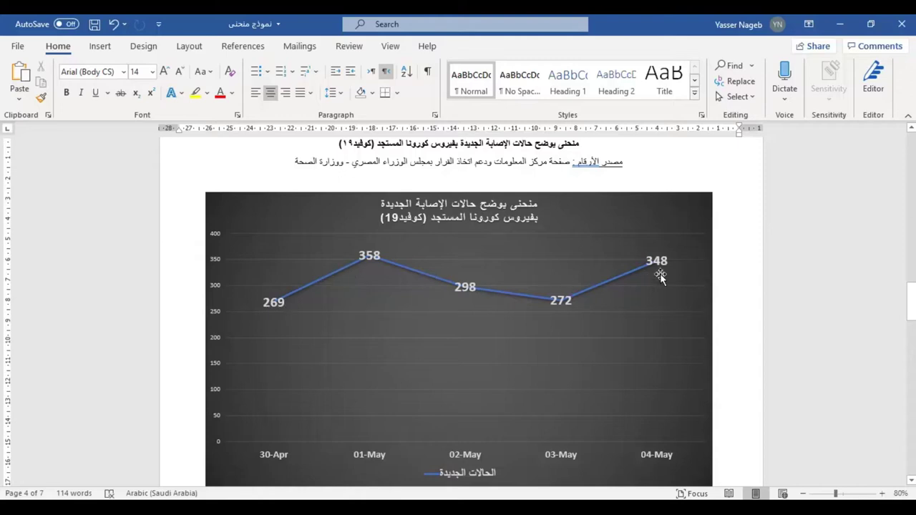
scroll(656, 275, down, 3)
scroll(657, 276, down, 3)
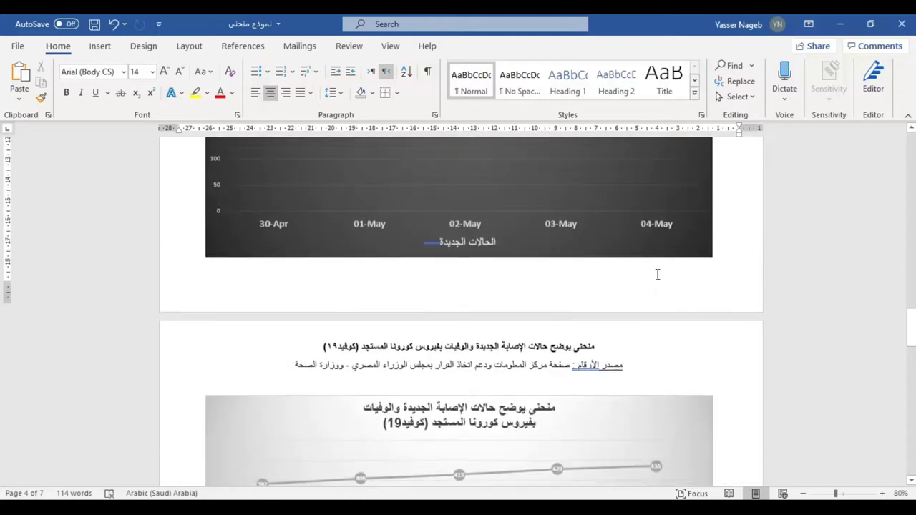
scroll(657, 275, down, 2)
scroll(657, 274, down, 2)
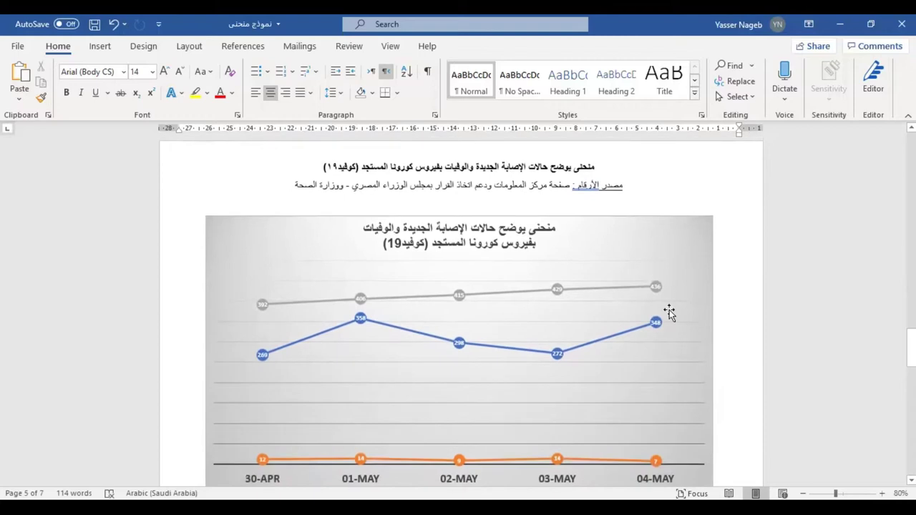
scroll(665, 301, down, 1)
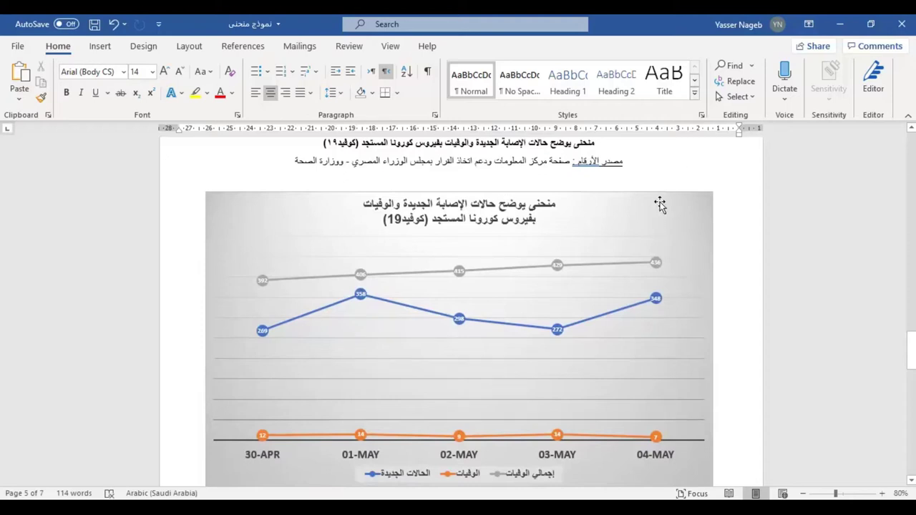
scroll(323, 268, down, 1)
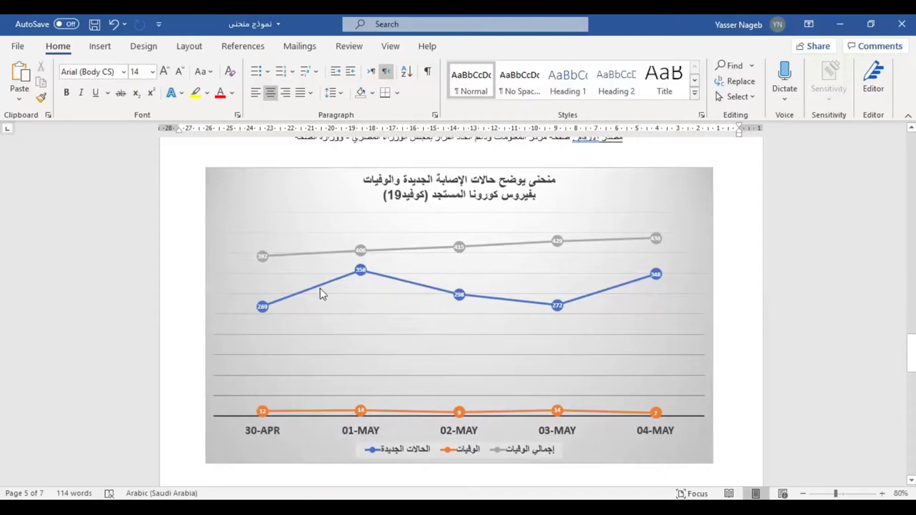
click(321, 191)
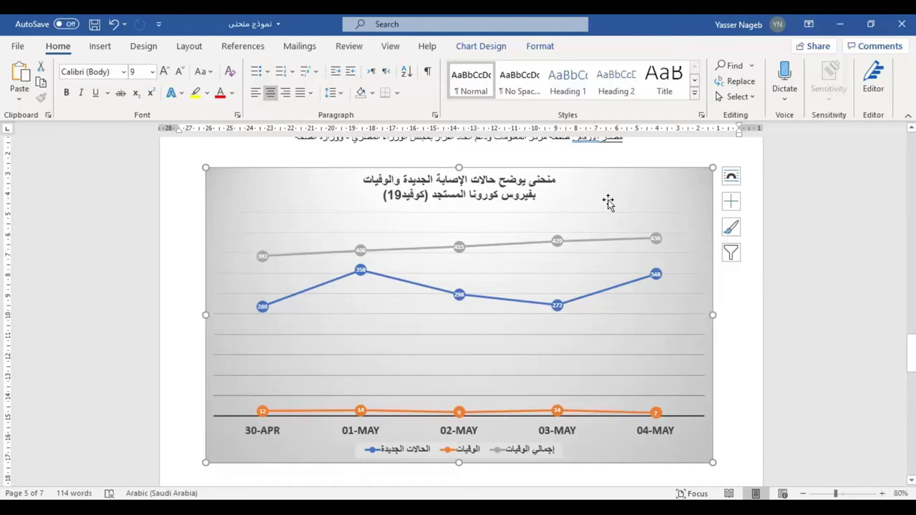
- Scroll back up to page 2's 3-D column chart of population, males and females by governorate
scroll(430, 306, down, 3)
scroll(429, 305, up, 3)
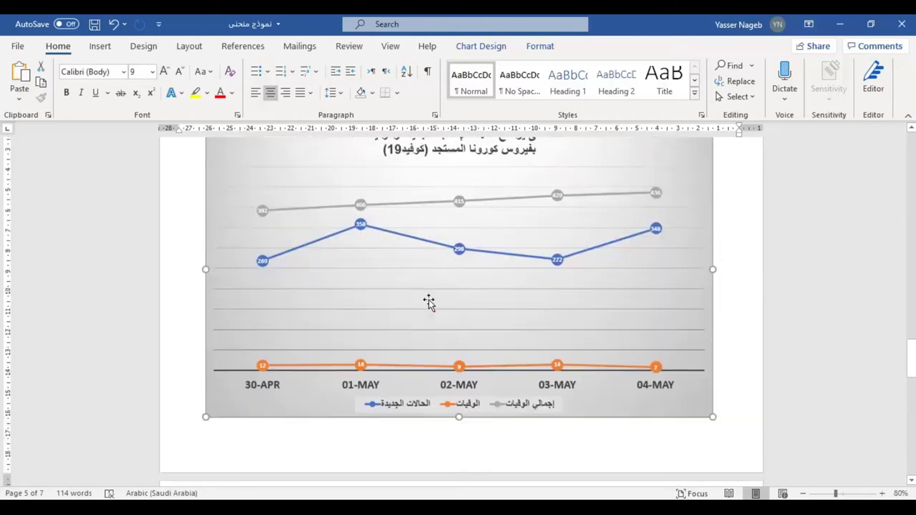
scroll(414, 349, up, 6)
scroll(415, 349, up, 6)
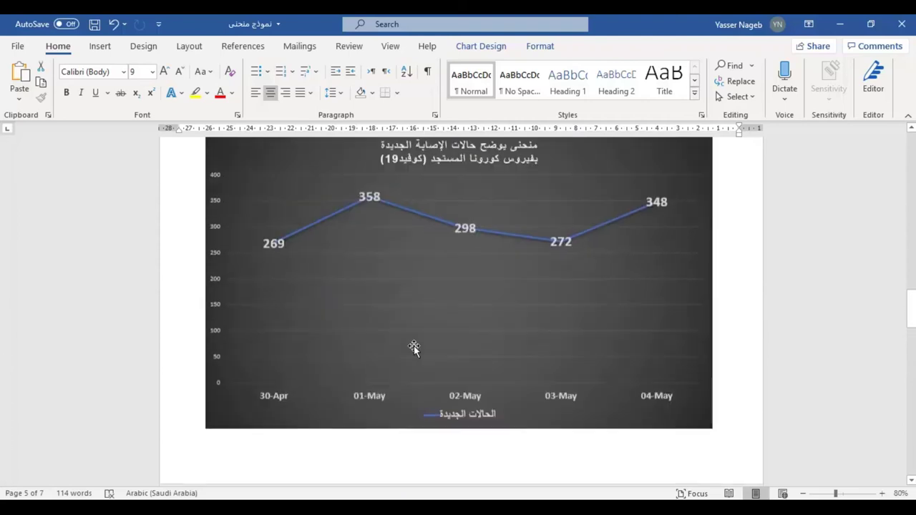
scroll(415, 350, up, 6)
scroll(416, 351, up, 5)
scroll(416, 351, up, 6)
scroll(416, 351, up, 6)
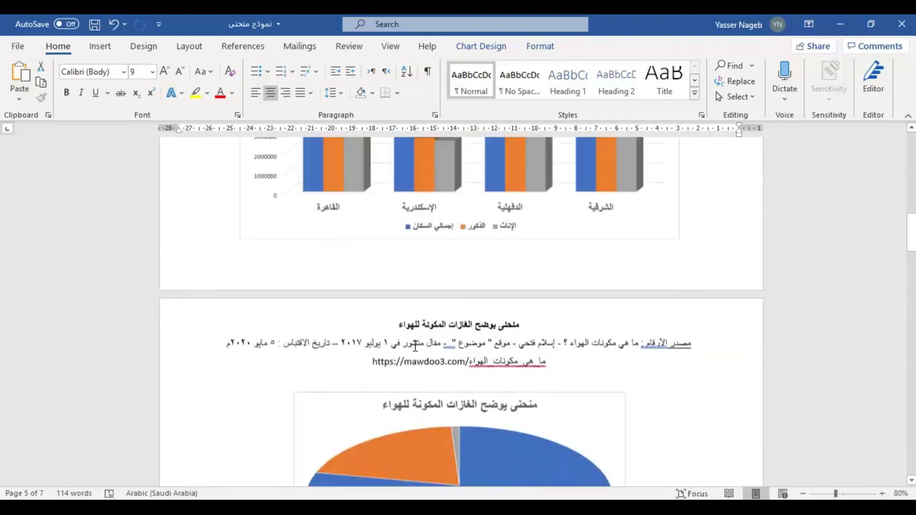
scroll(417, 352, up, 6)
scroll(416, 351, up, 2)
scroll(416, 351, up, 5)
scroll(414, 346, up, 6)
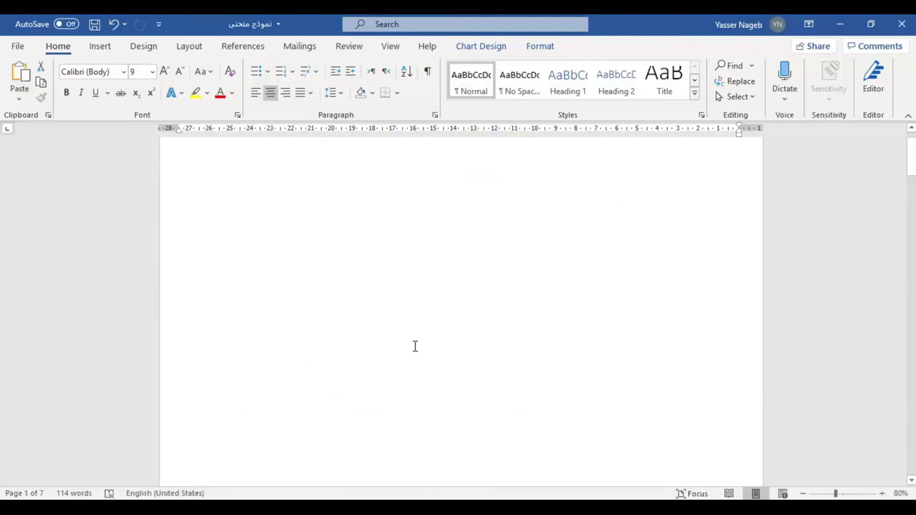
scroll(414, 346, down, 4)
scroll(415, 350, down, 3)
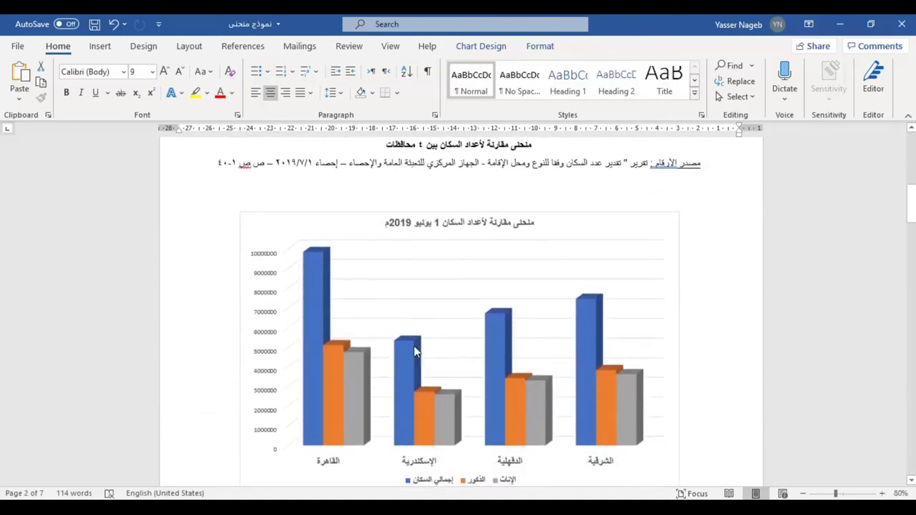
scroll(414, 345, down, 1)
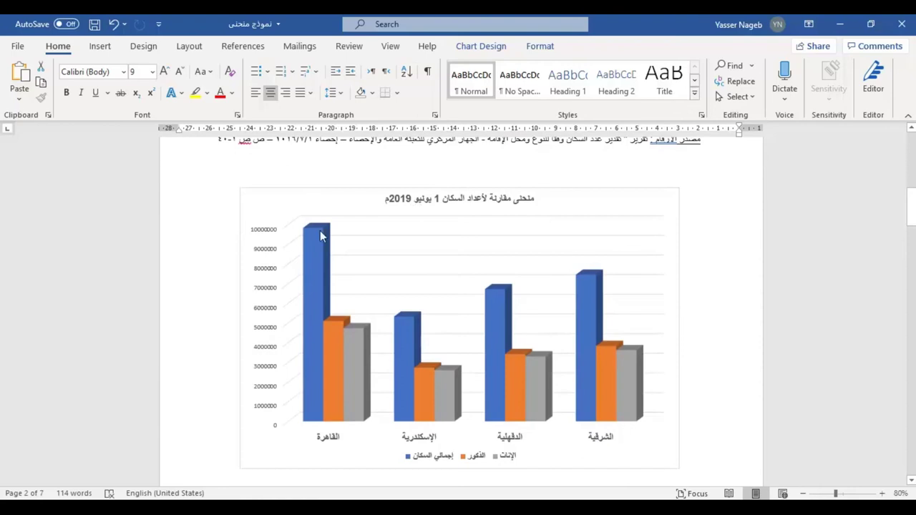